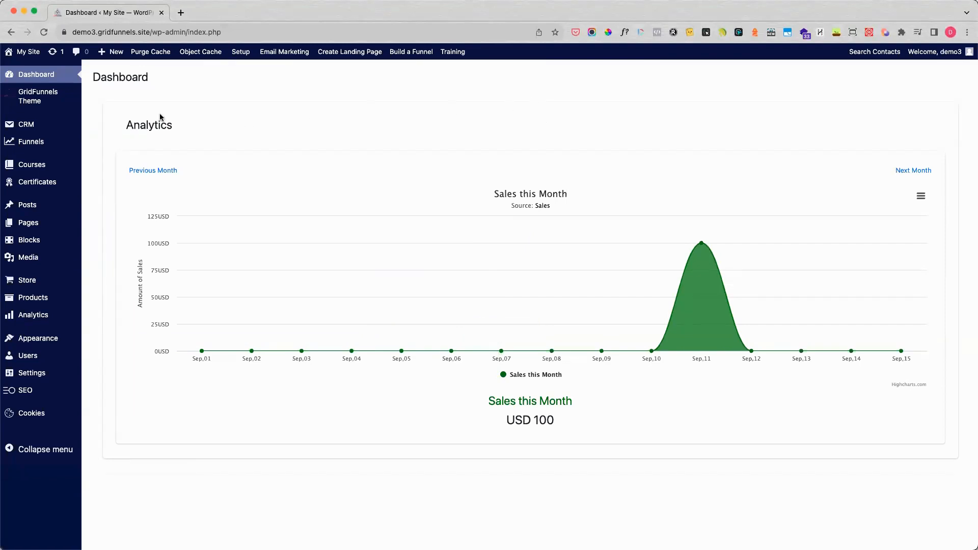
Step: Open the store's Invoicing settings and review the general PDF options down to the shop header/logo setting
mouse_move(56, 288)
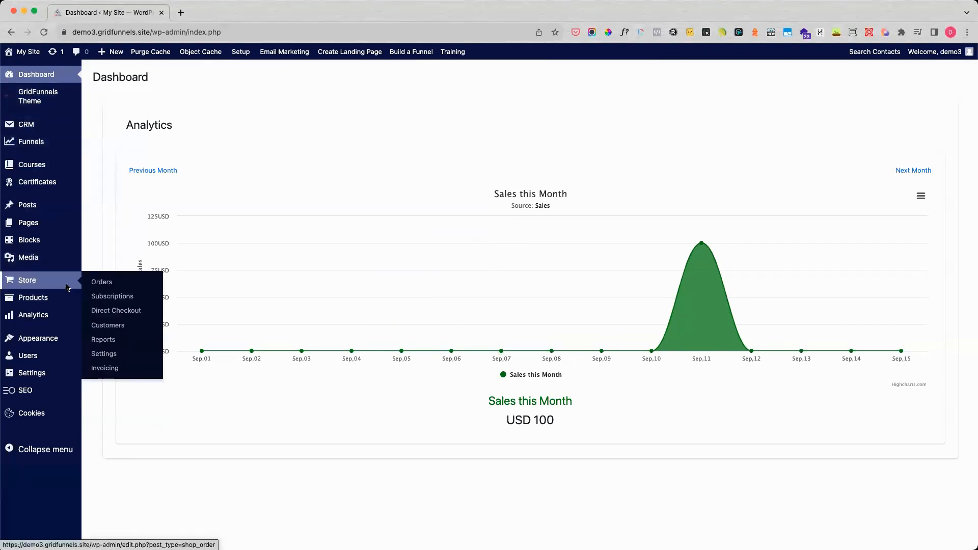
left_click(108, 371)
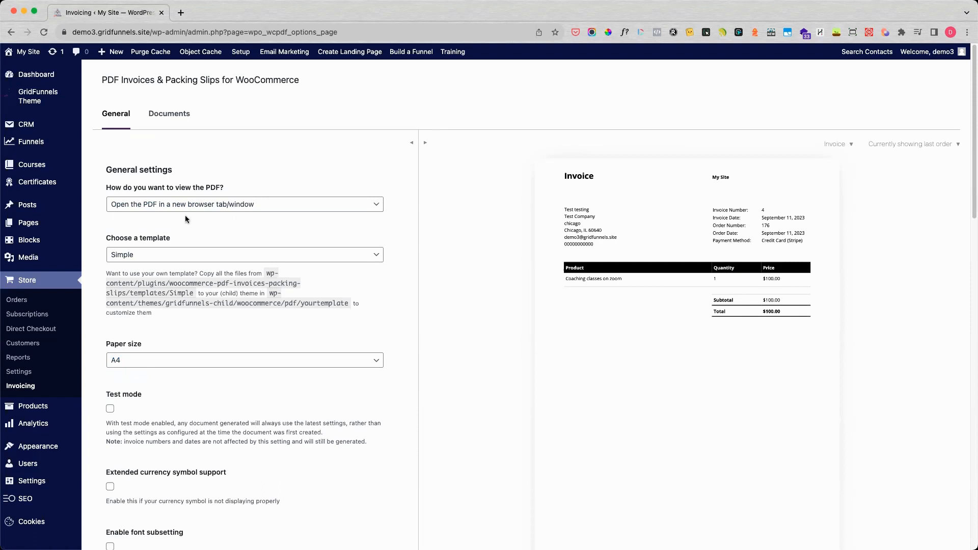
scroll(181, 205, "down", 2)
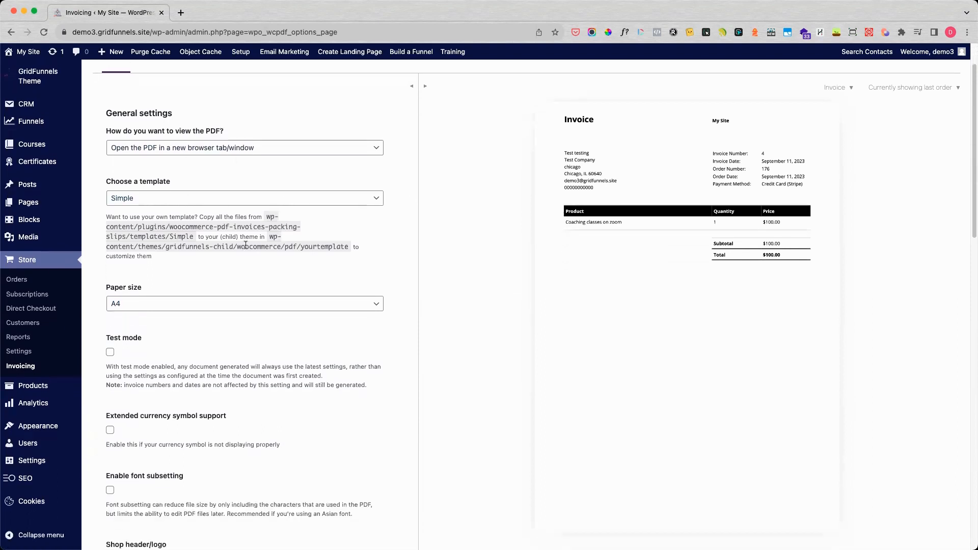
scroll(188, 281, "down", 1)
scroll(188, 281, "down", 3)
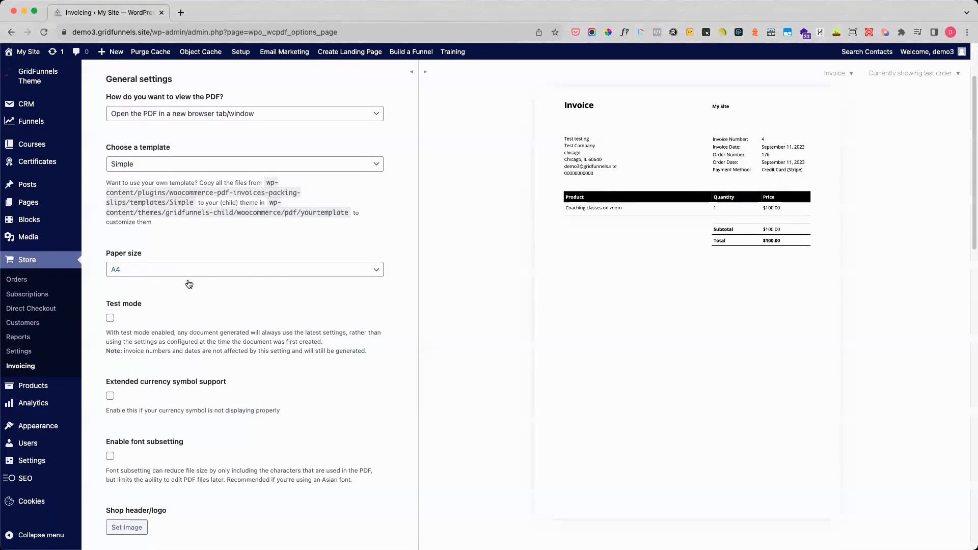
scroll(188, 284, "down", 1)
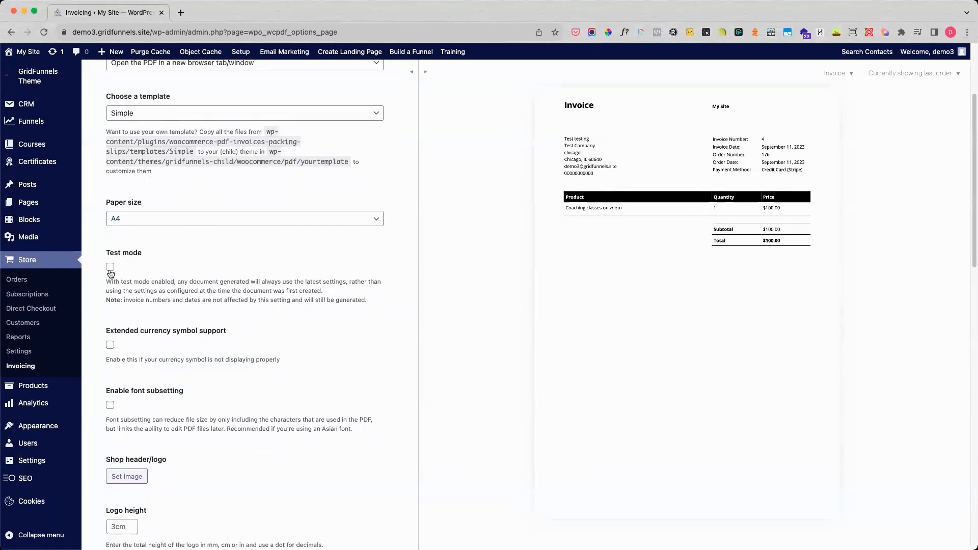
scroll(274, 330, "down", 2)
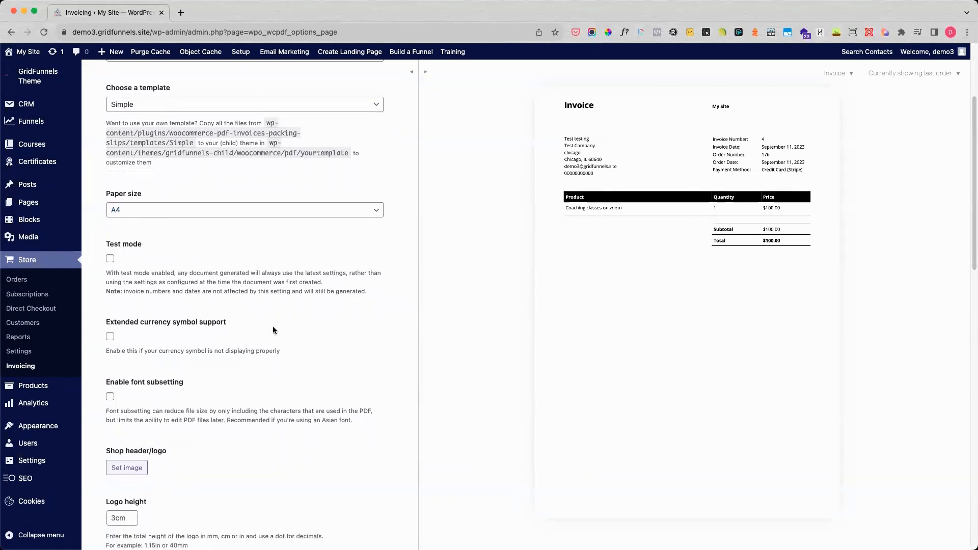
scroll(274, 330, "down", 1)
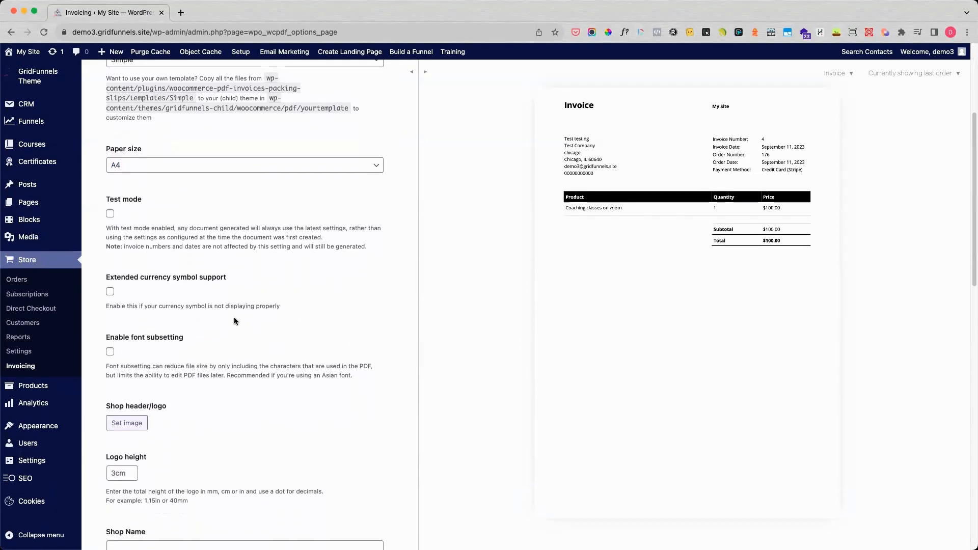
scroll(144, 291, "down", 1)
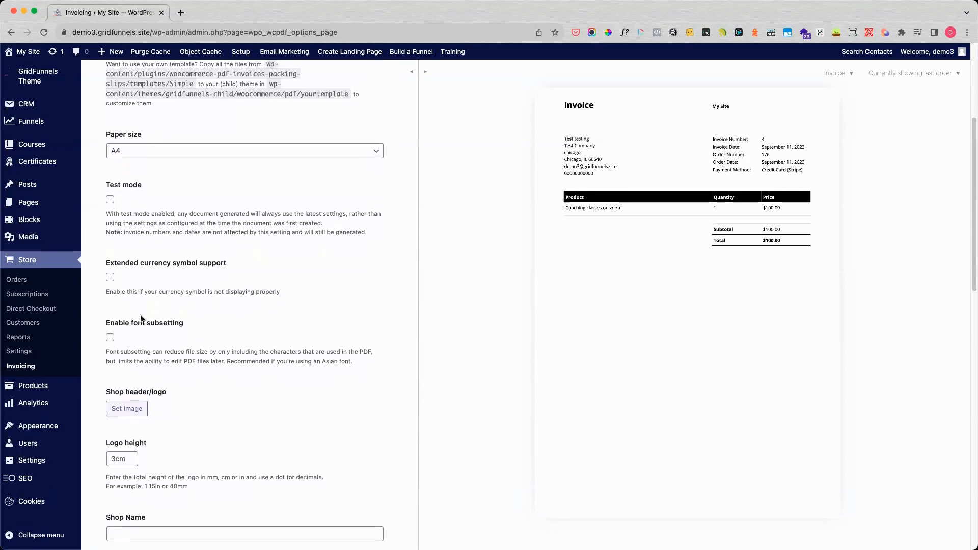
scroll(210, 373, "down", 3)
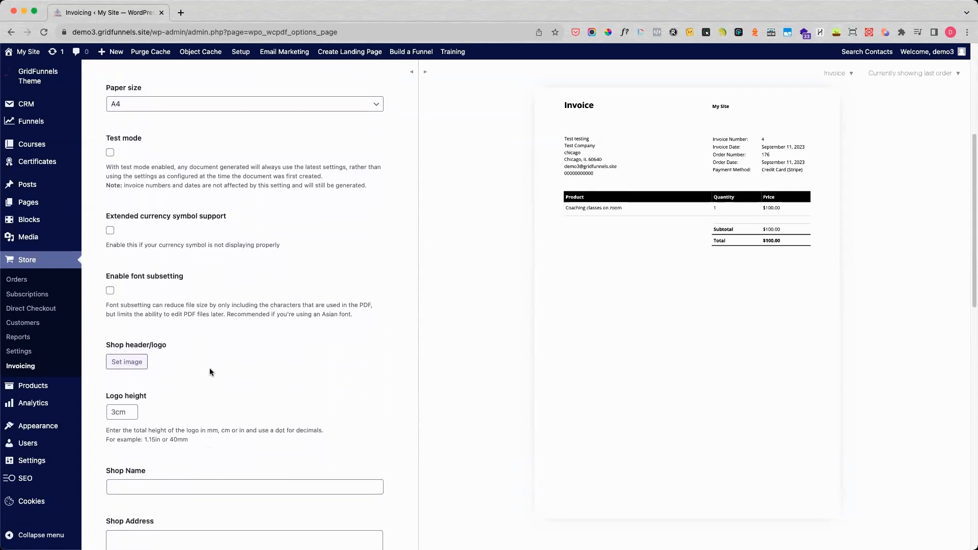
Step: Set the blue Zoom image from the media library as the invoice's shop header/logo
left_click(128, 363)
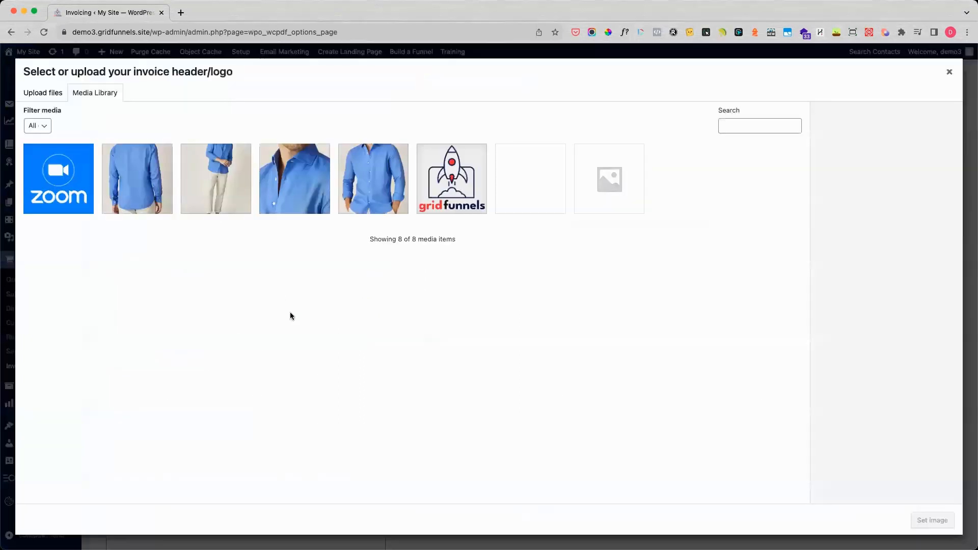
left_click(81, 181)
left_click(938, 520)
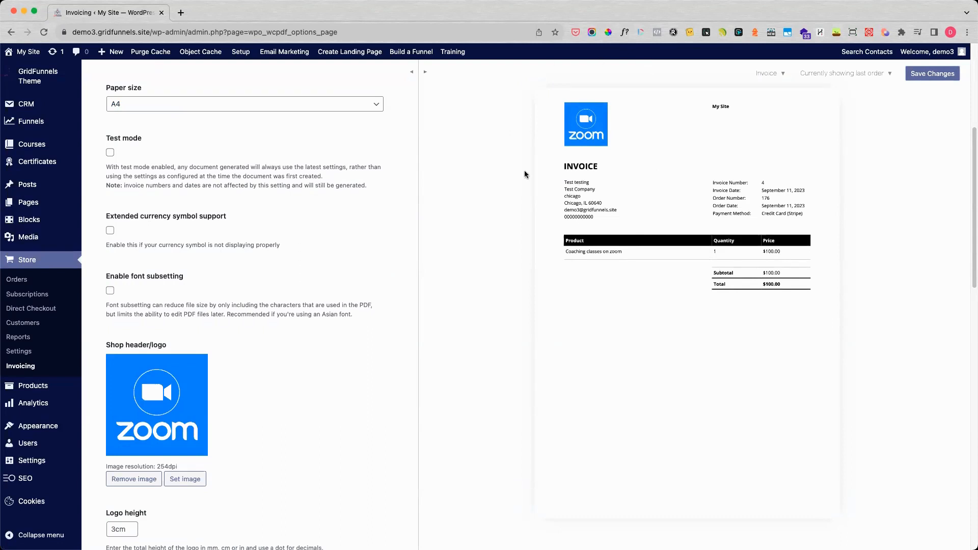
Step: Try a logo height of 1cm on the invoice, and set it back to 3cm
scroll(265, 404, "down", 1)
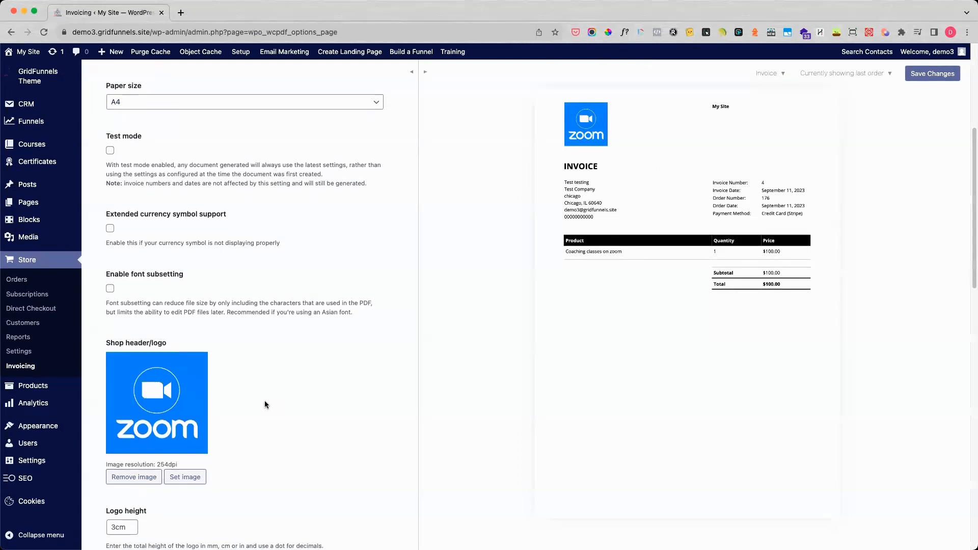
scroll(265, 403, "down", 5)
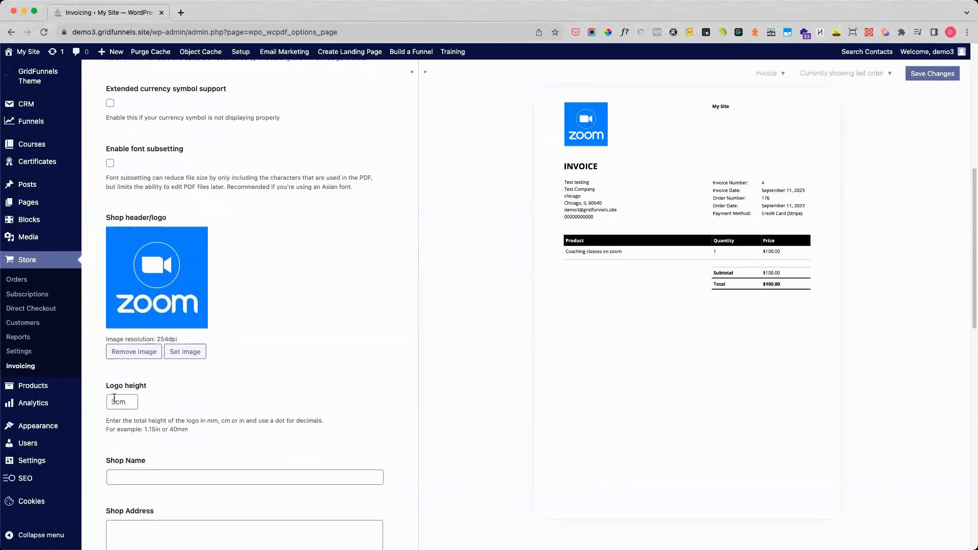
double_click(113, 399)
type("1cm")
left_click(250, 390)
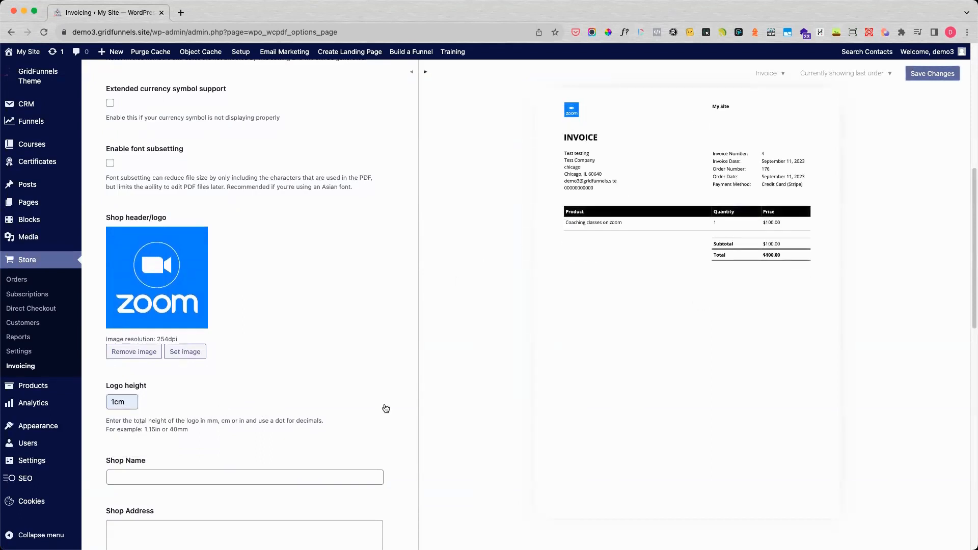
left_click_drag(129, 402, 103, 403)
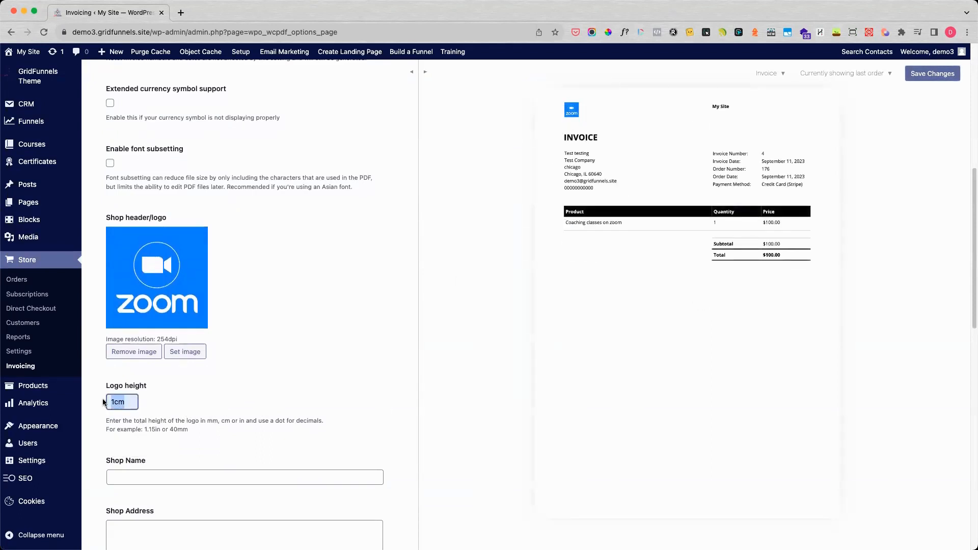
type("3c")
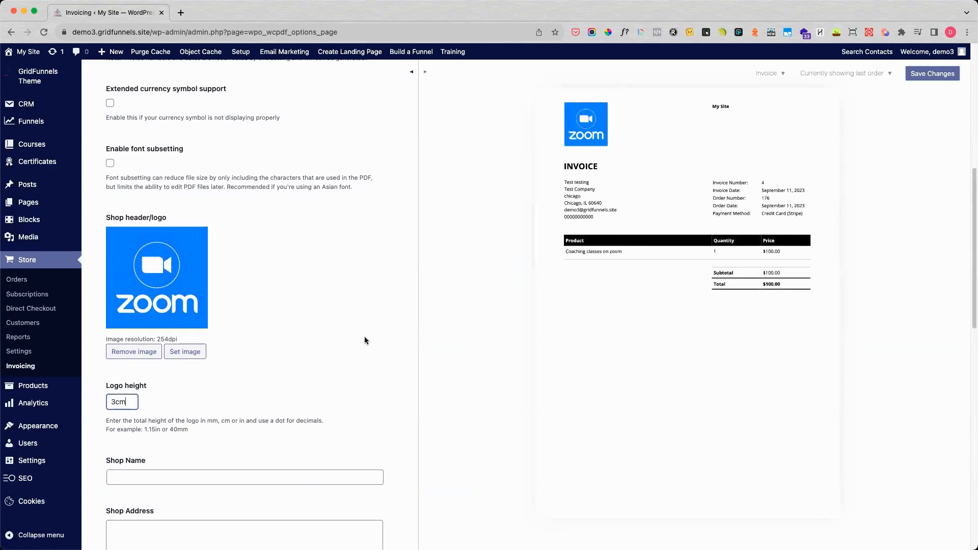
Step: Set the shop name on the invoice to "Company Name"
scroll(318, 358, "down", 3)
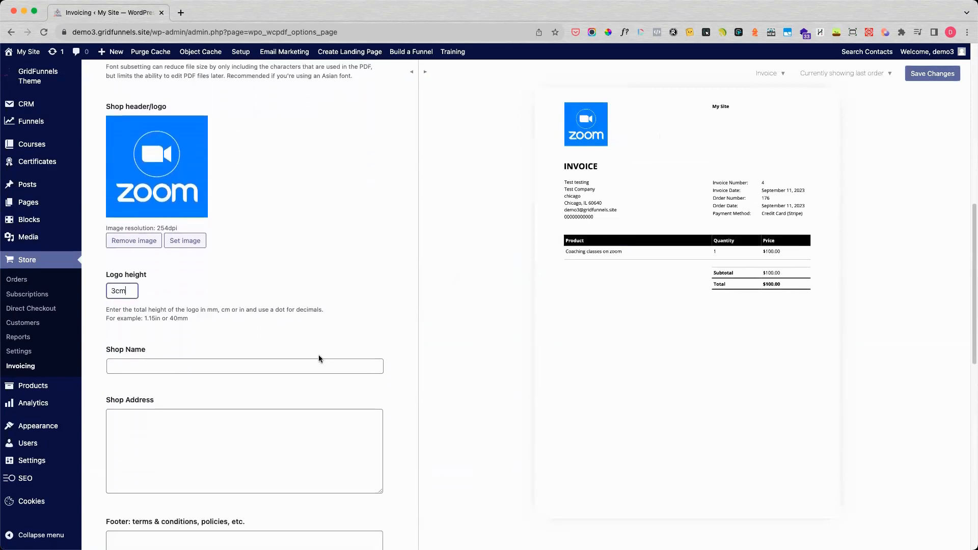
left_click(242, 356)
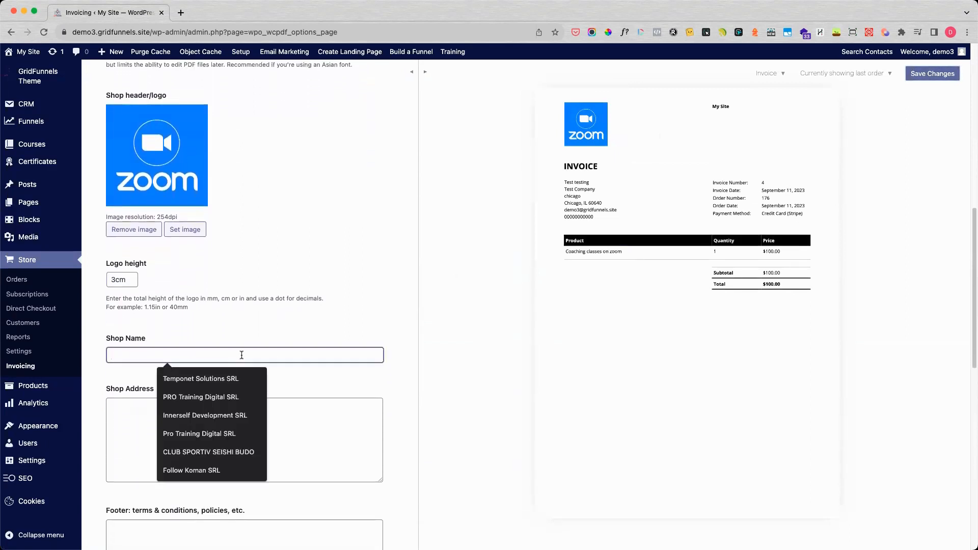
left_click(297, 327)
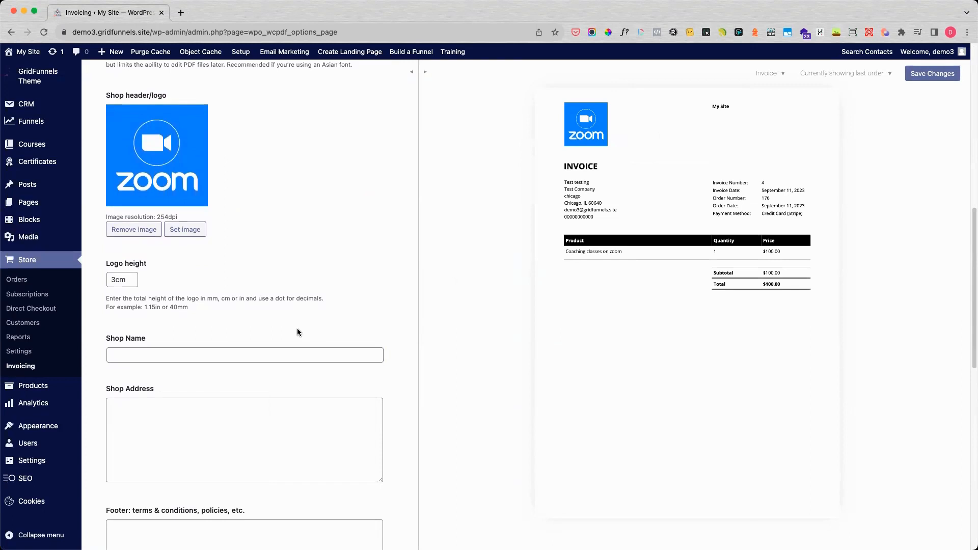
left_click(289, 354)
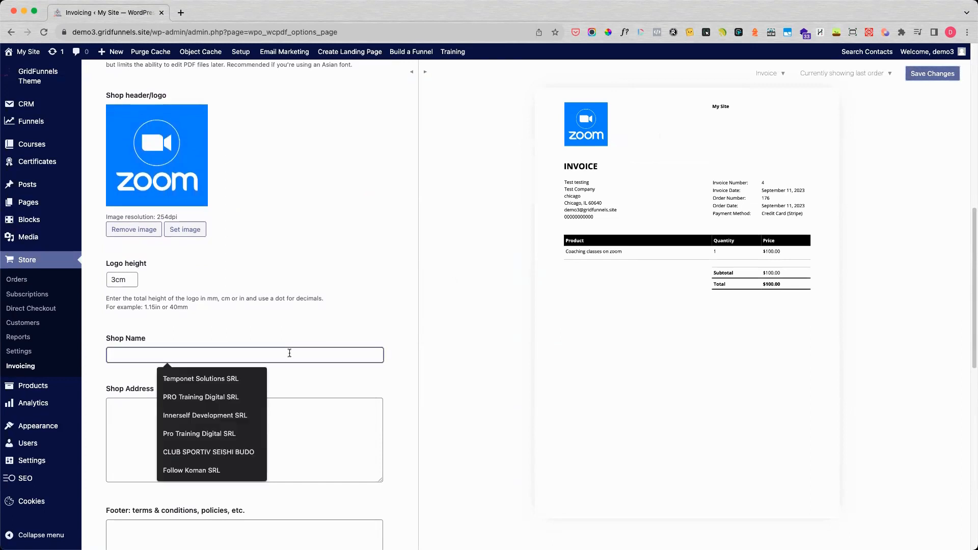
type("NAm")
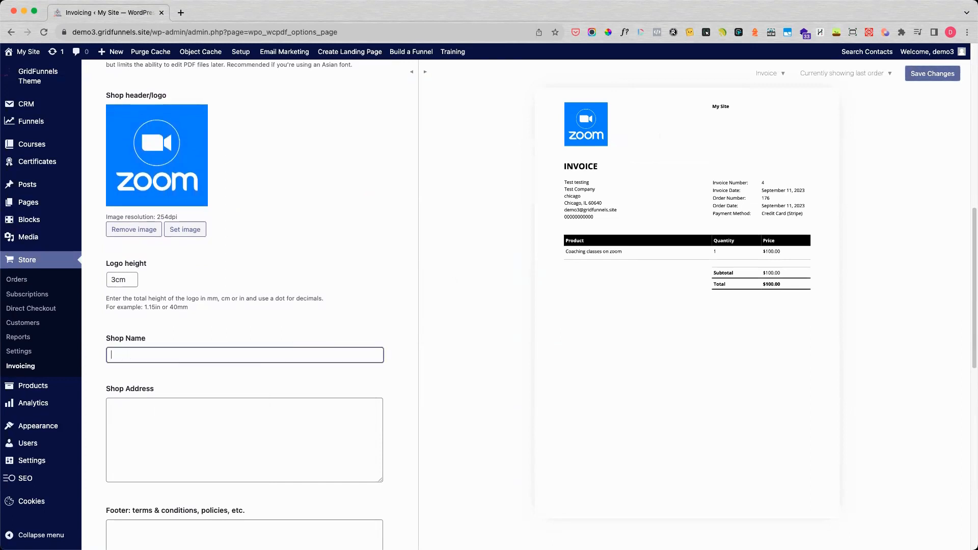
type("Company Name")
Step: Fill in the shop address with the label "Address:" followed by the shop's street and city
scroll(172, 393, "down", 1)
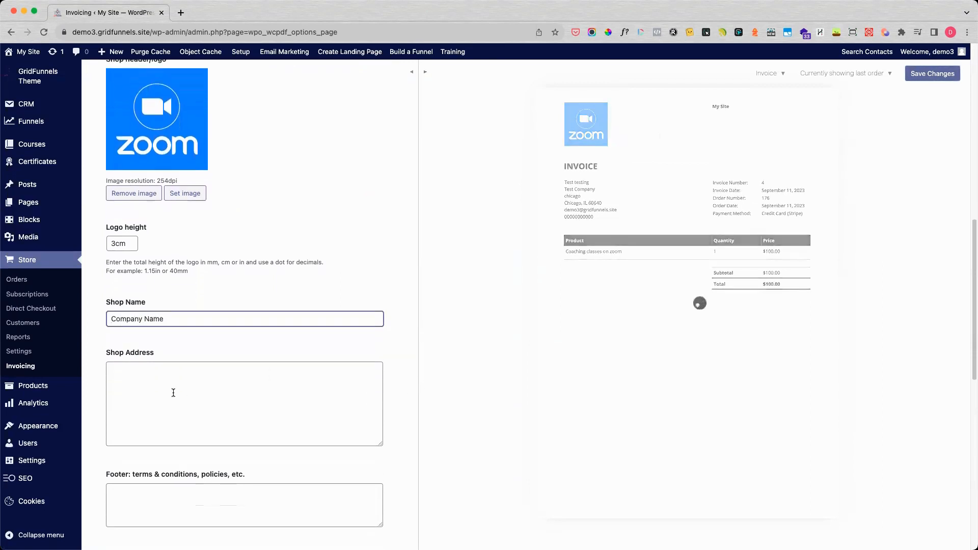
left_click(195, 379)
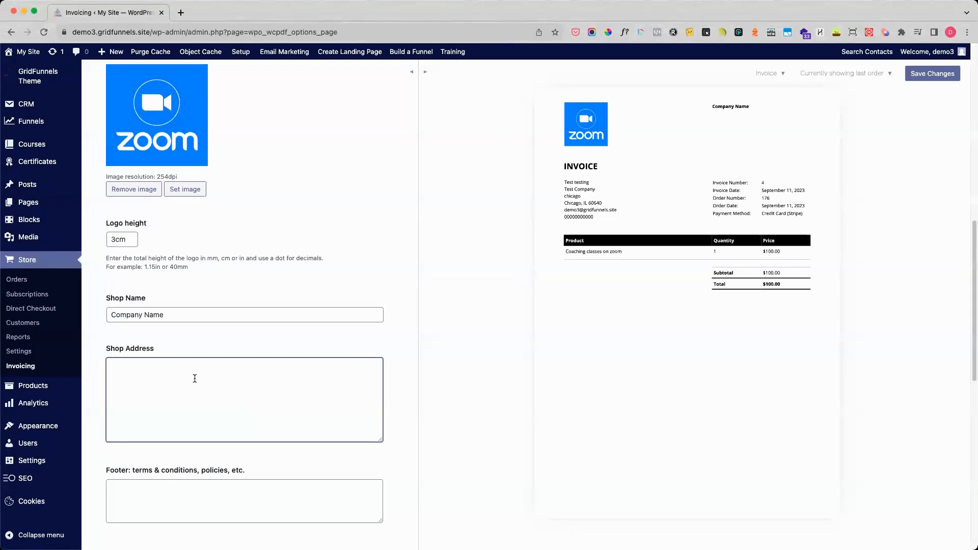
type("Addre")
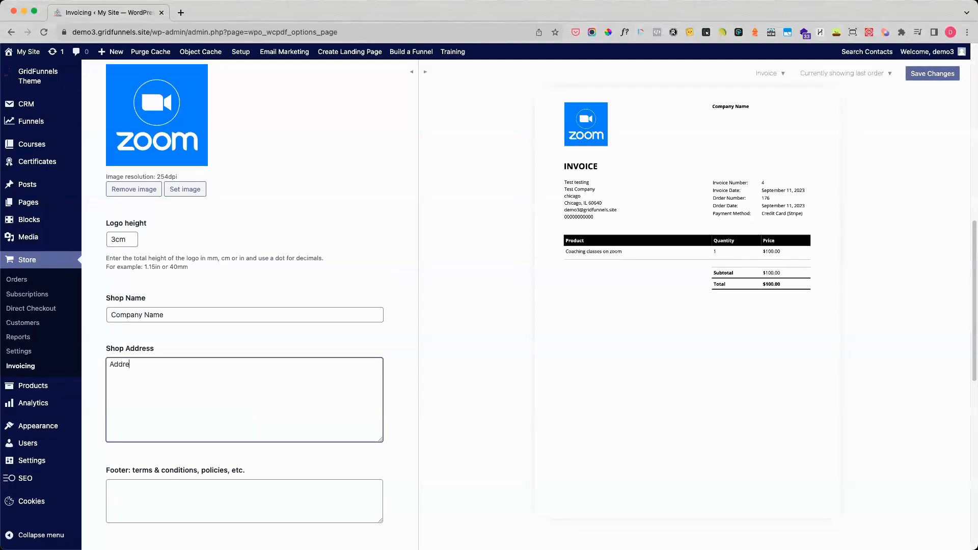
type("ss:")
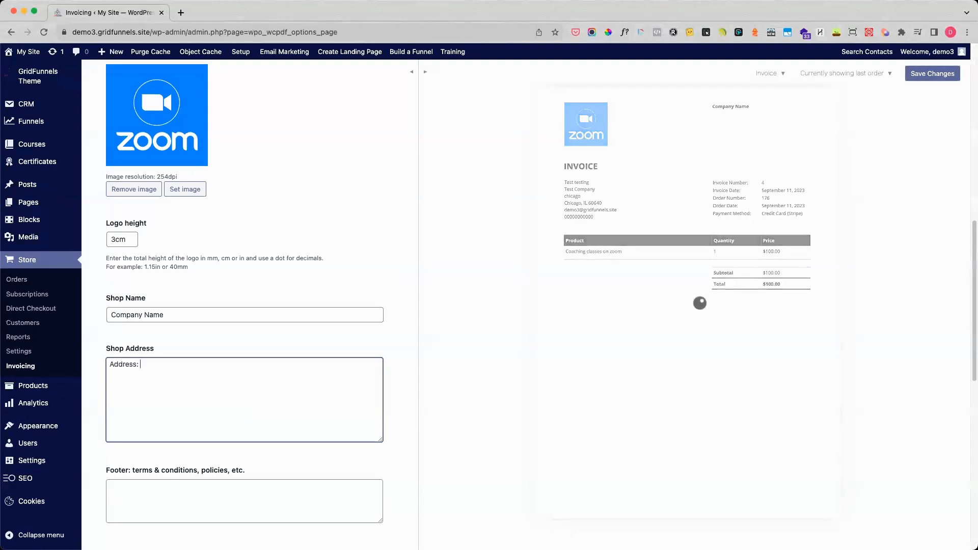
type(" N.C")
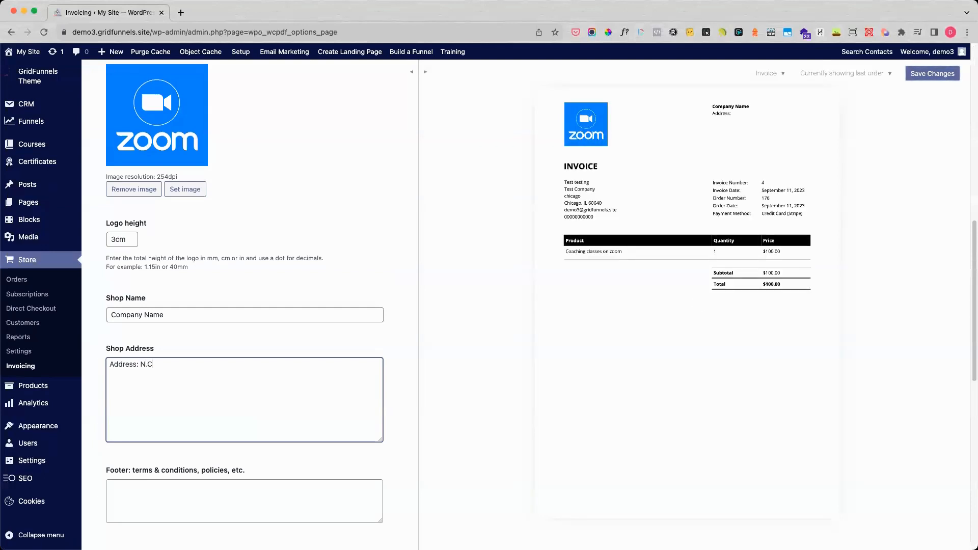
type("lark")
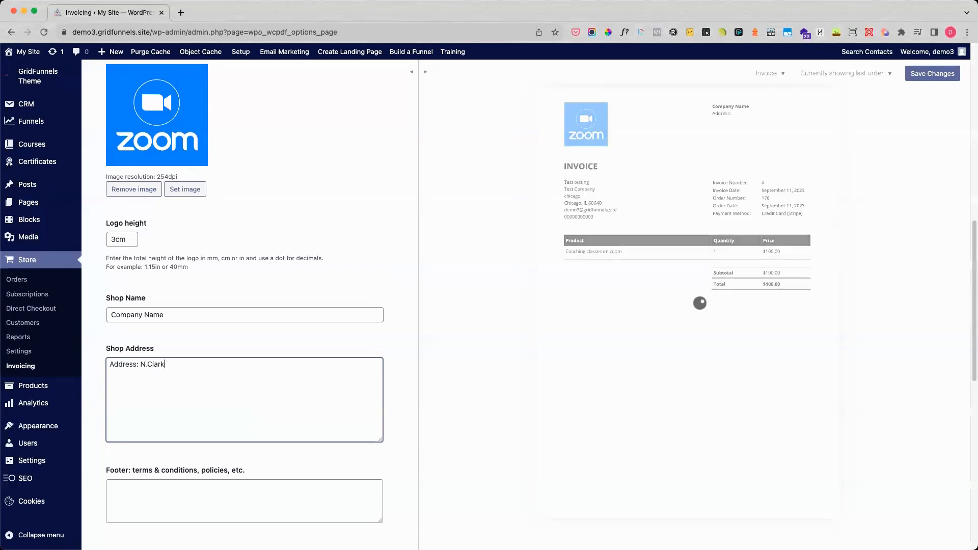
type(", Chicago")
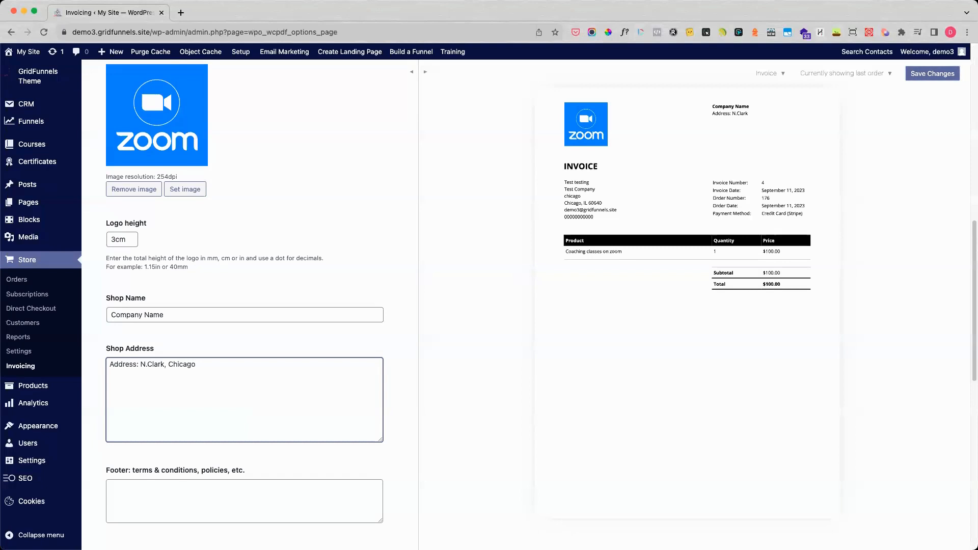
key("Return")
Step: Set the invoice footer for terms, conditions and policies to "VAT Applied"
scroll(270, 377, "down", 3)
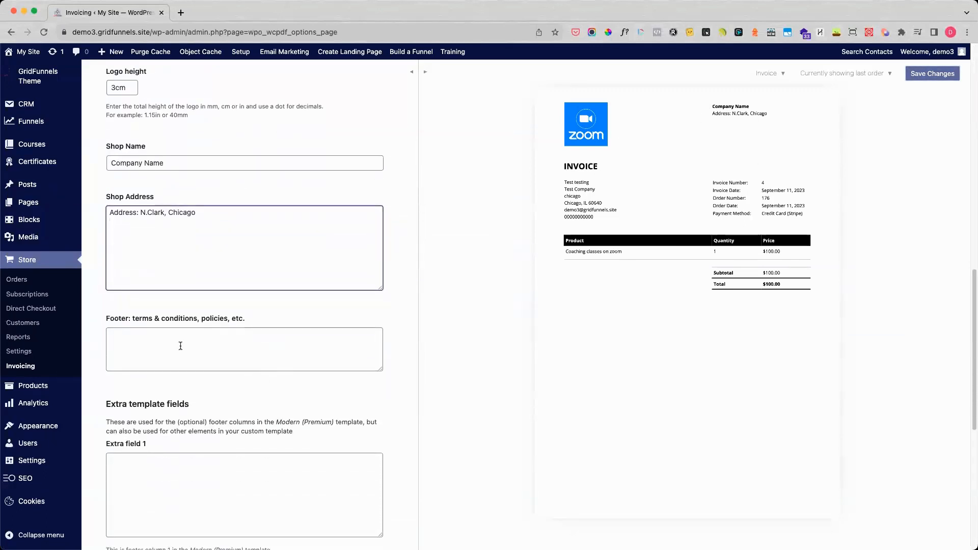
left_click(180, 346)
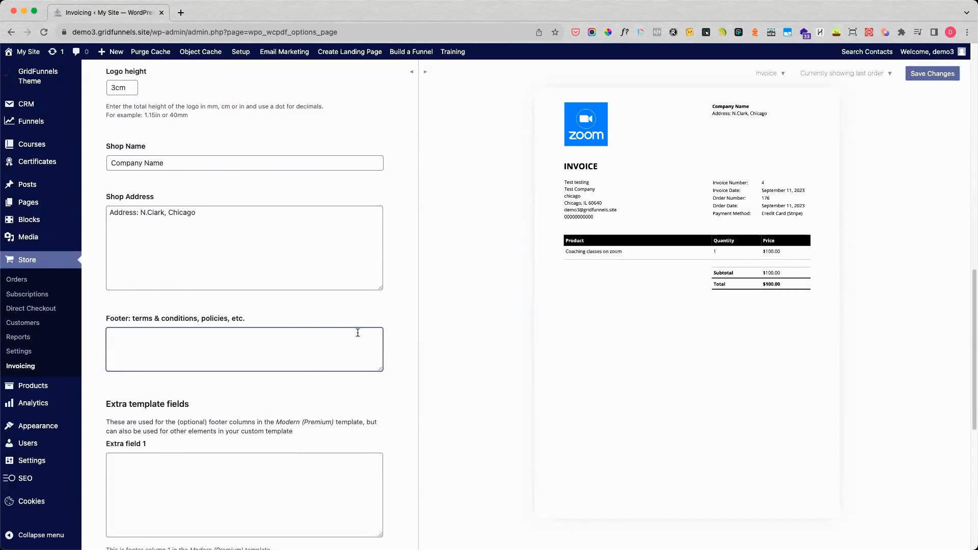
type("VAT Applied")
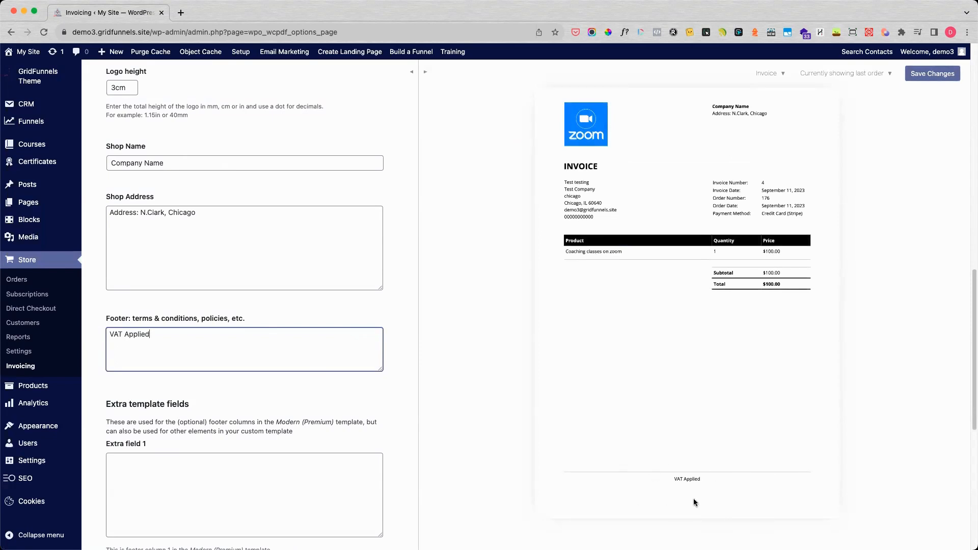
Step: Fill Extra field 1 of the extra template fields with "Invoice to be paid by:"
scroll(273, 432, "down", 5)
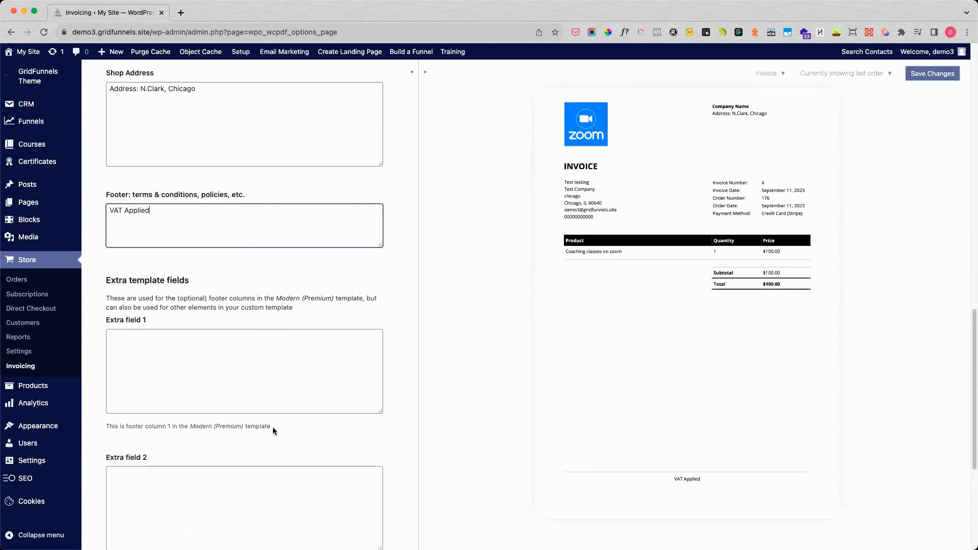
left_click(217, 362)
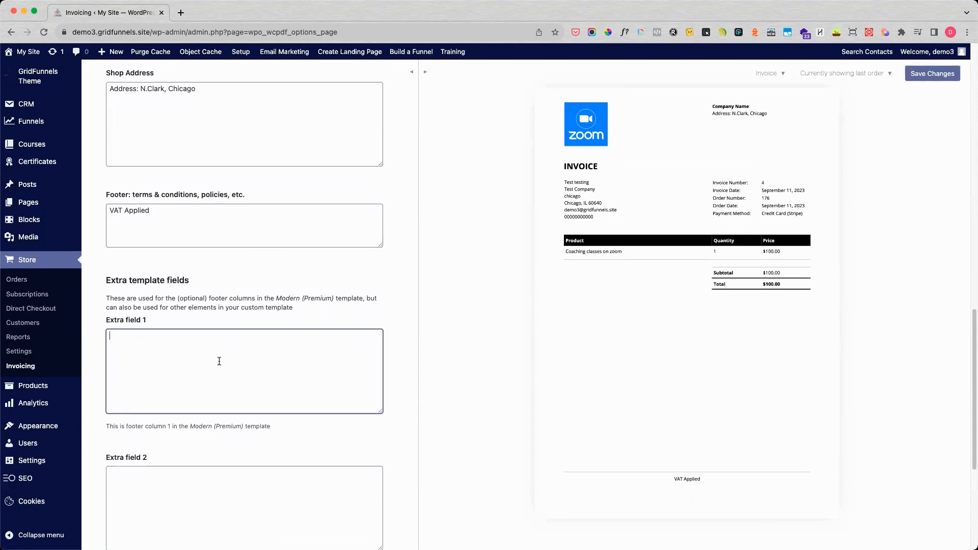
type("Invoice to be paid by")
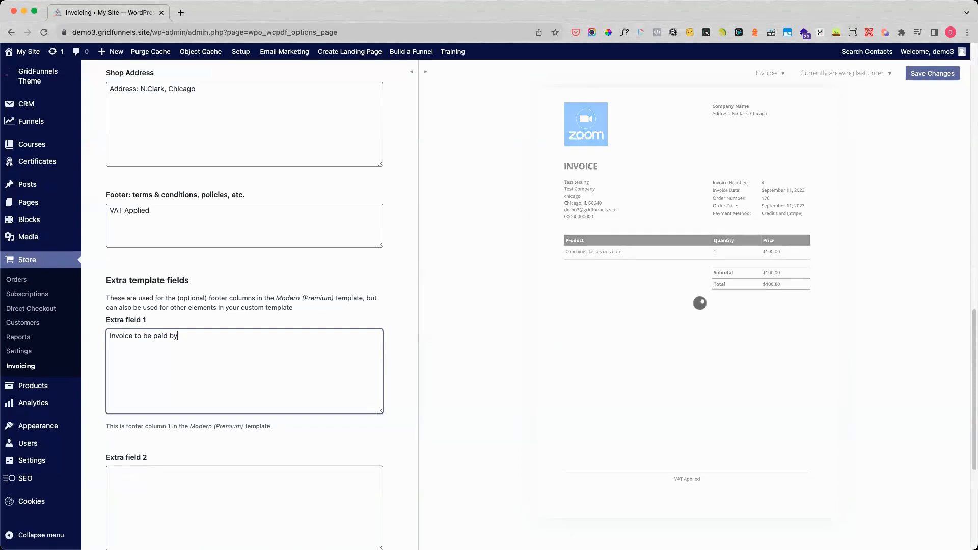
type(":")
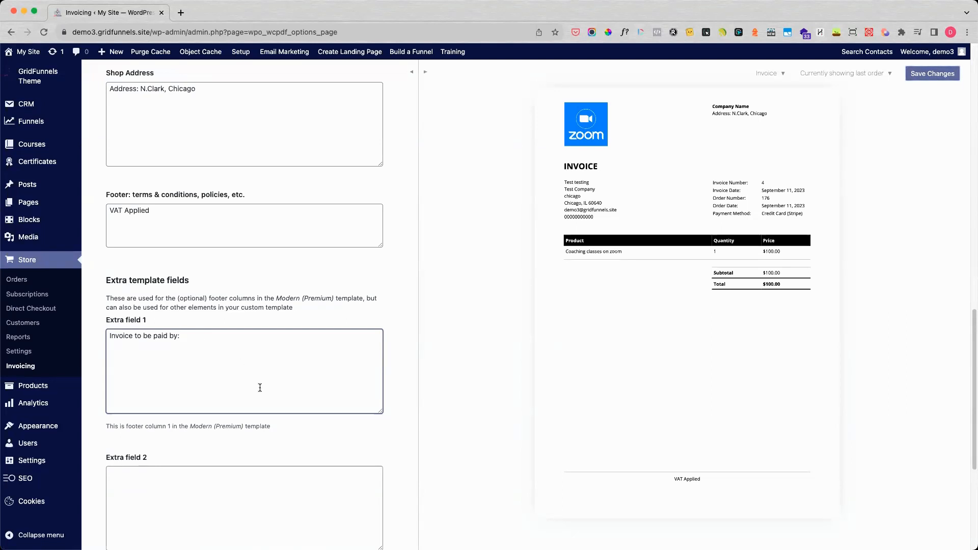
Step: Save the general invoice settings, leaving Extra field 2 and Extra field 3 empty
scroll(261, 388, "down", 2)
scroll(260, 388, "down", 2)
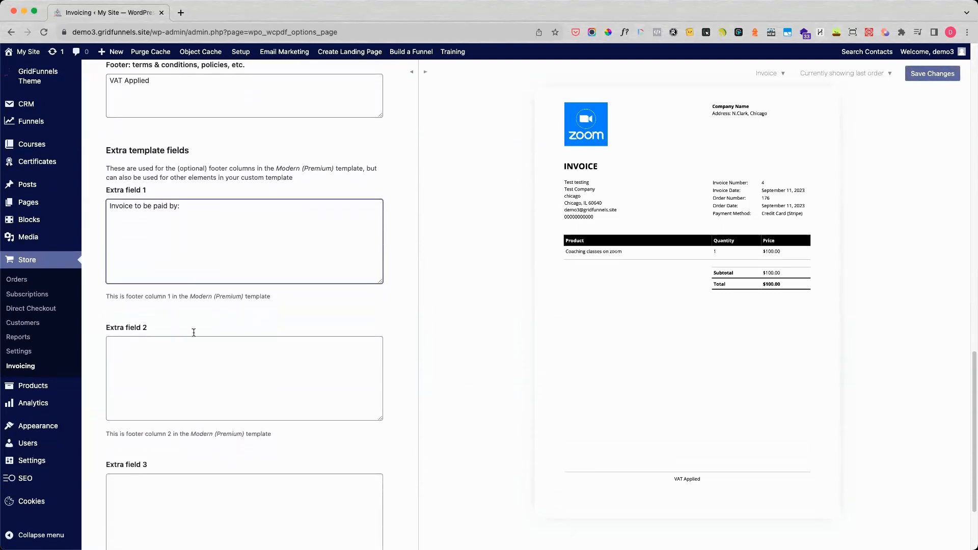
scroll(211, 356, "down", 1)
scroll(213, 358, "down", 1)
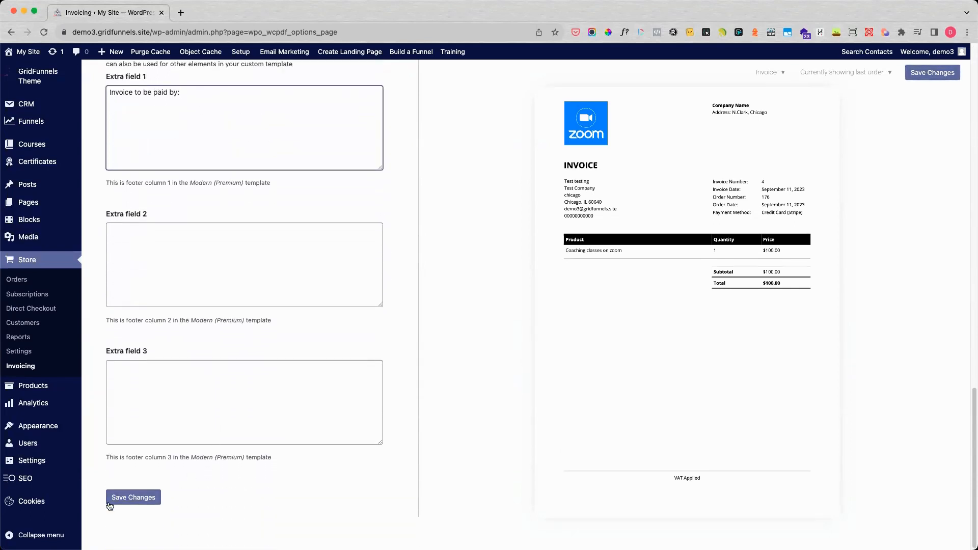
left_click(143, 504)
left_click(143, 493)
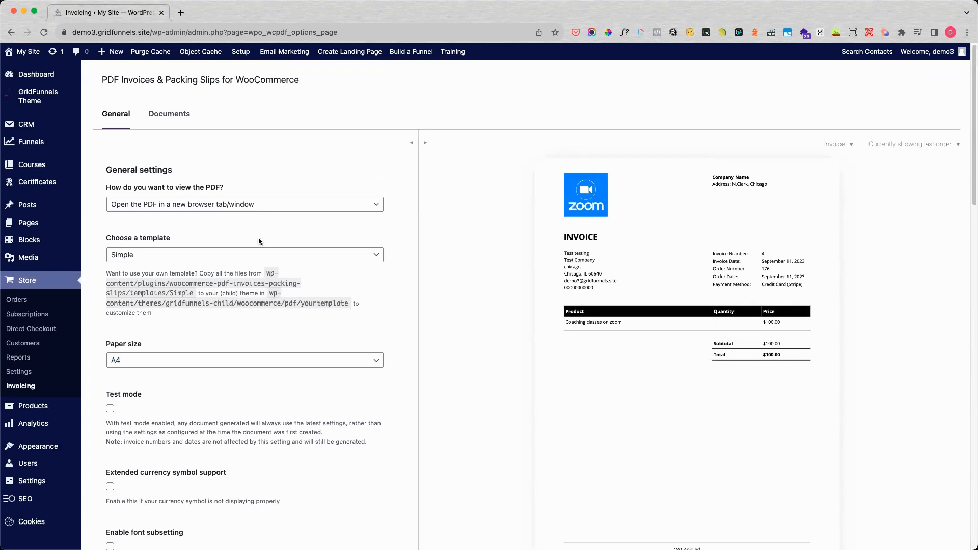
Step: Open the Documents settings for the invoice and review its email attachment, contact detail, date and number display options
left_click(178, 118)
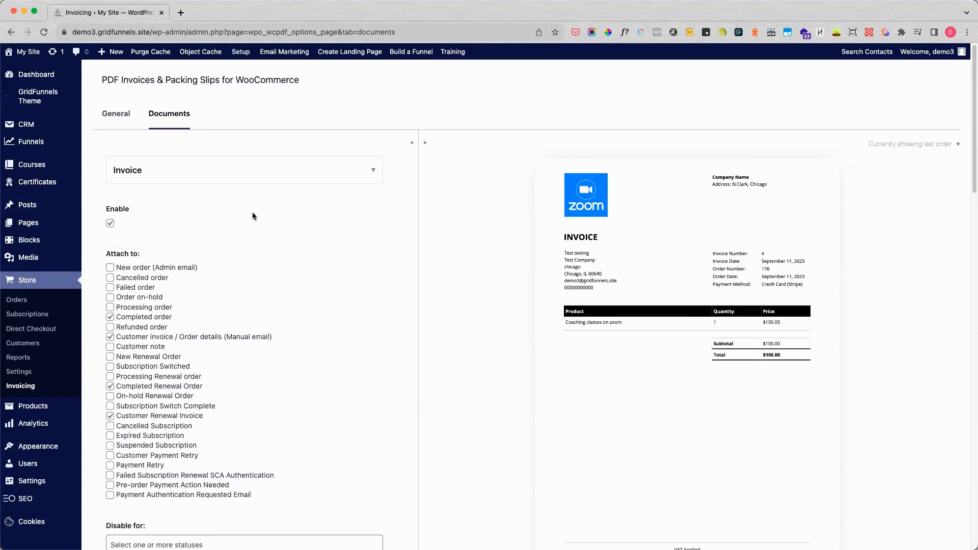
scroll(306, 268, "down", 5)
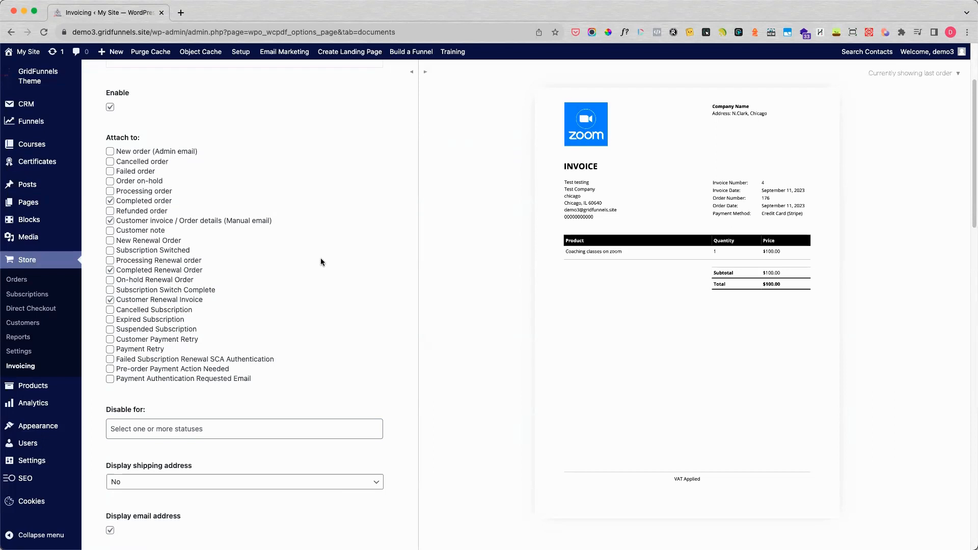
scroll(313, 272, "down", 5)
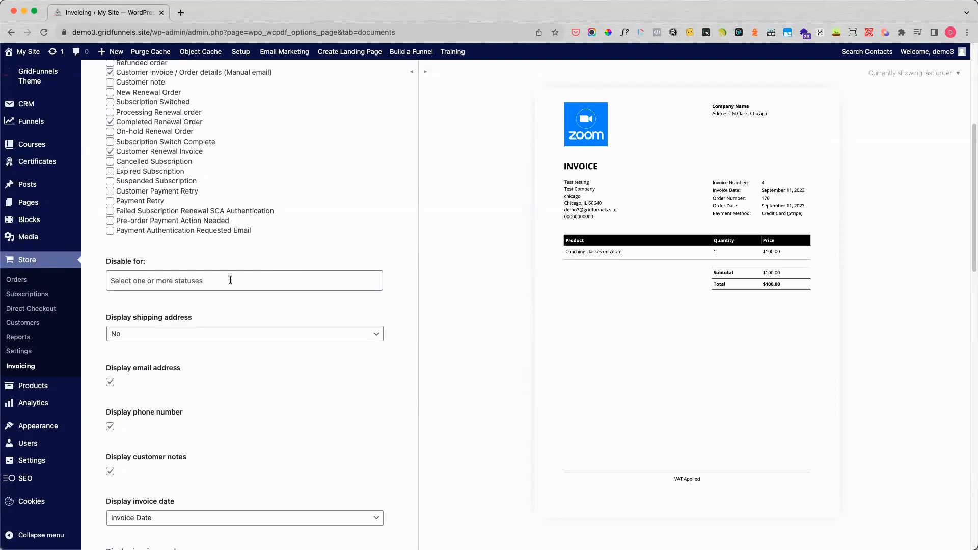
scroll(170, 208, "up", 2)
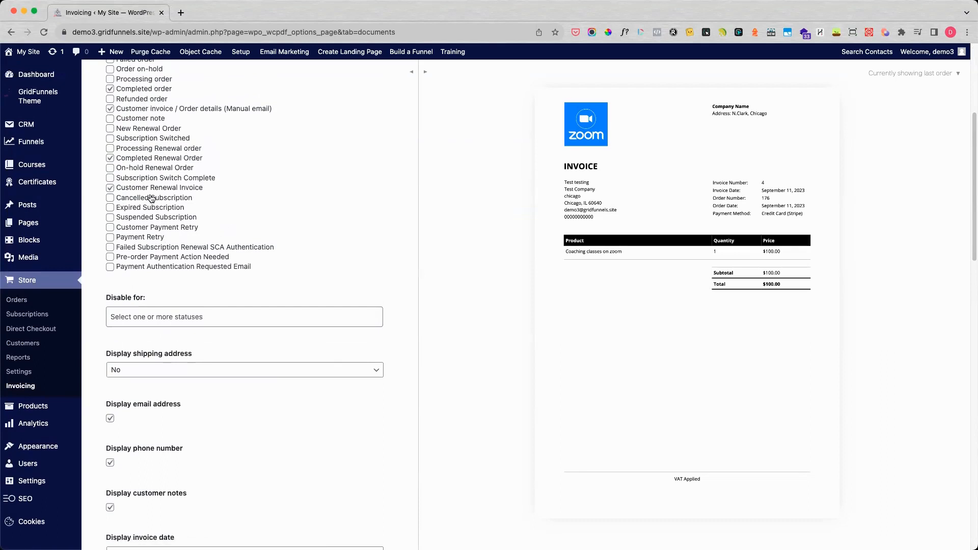
scroll(209, 358, "down", 4)
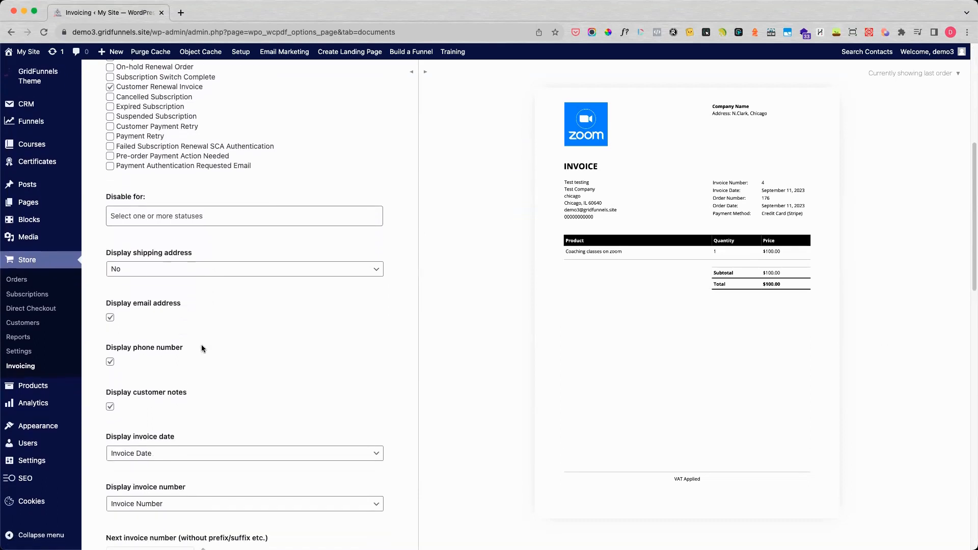
scroll(202, 349, "down", 2)
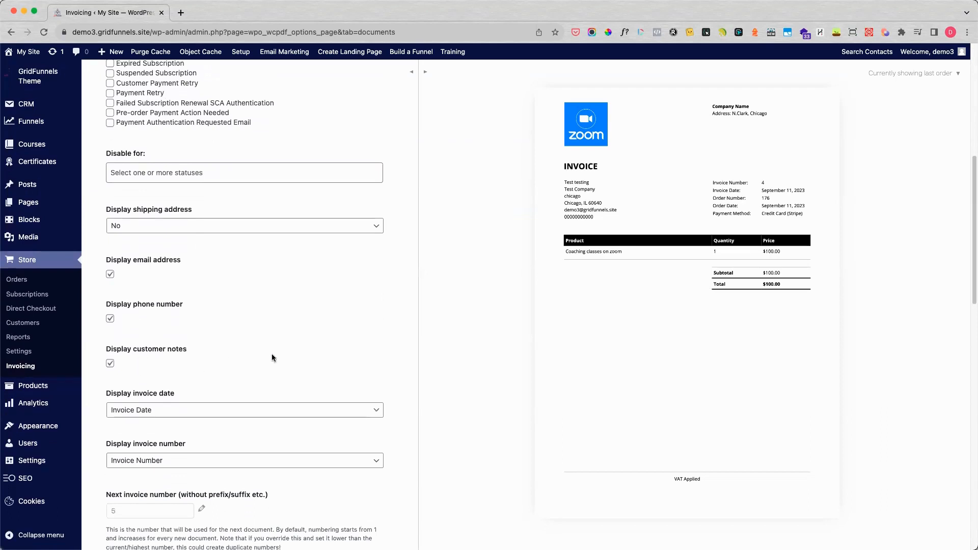
scroll(280, 352, "down", 5)
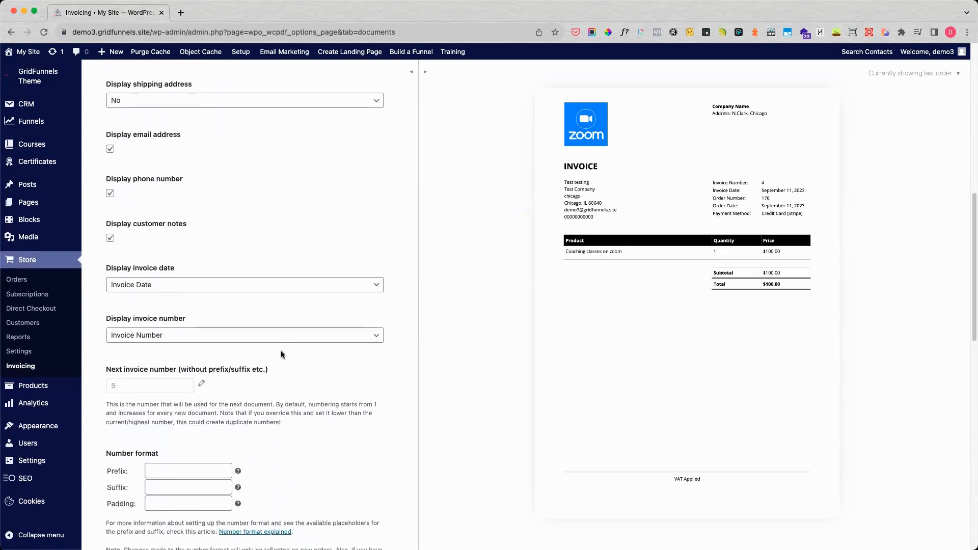
scroll(281, 352, "down", 1)
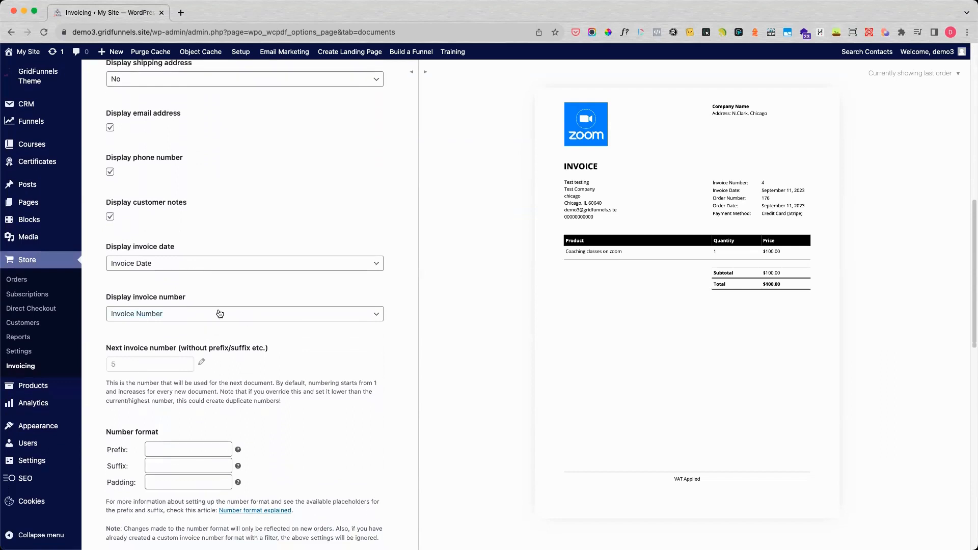
scroll(279, 359, "down", 1)
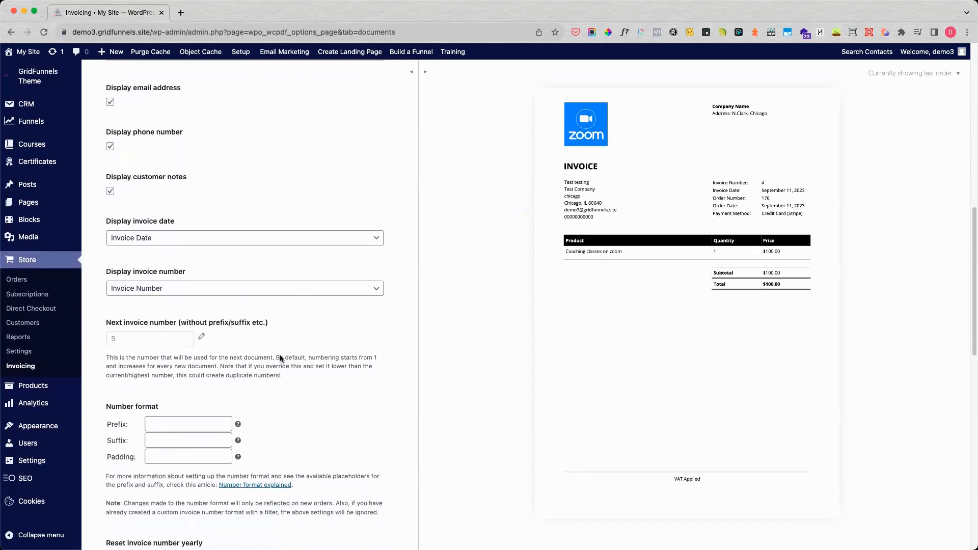
Step: Set the next invoice number to 1 and save that number
left_click(199, 340)
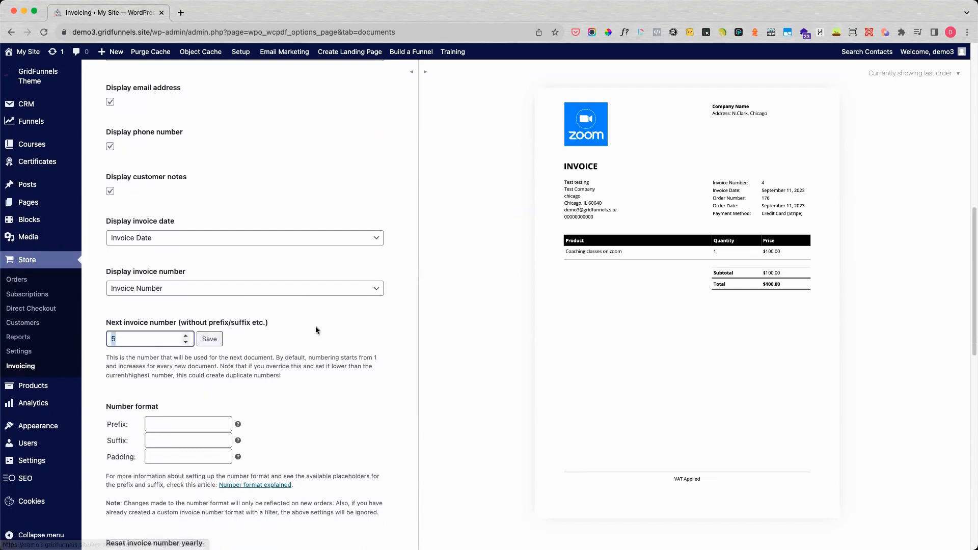
type("1")
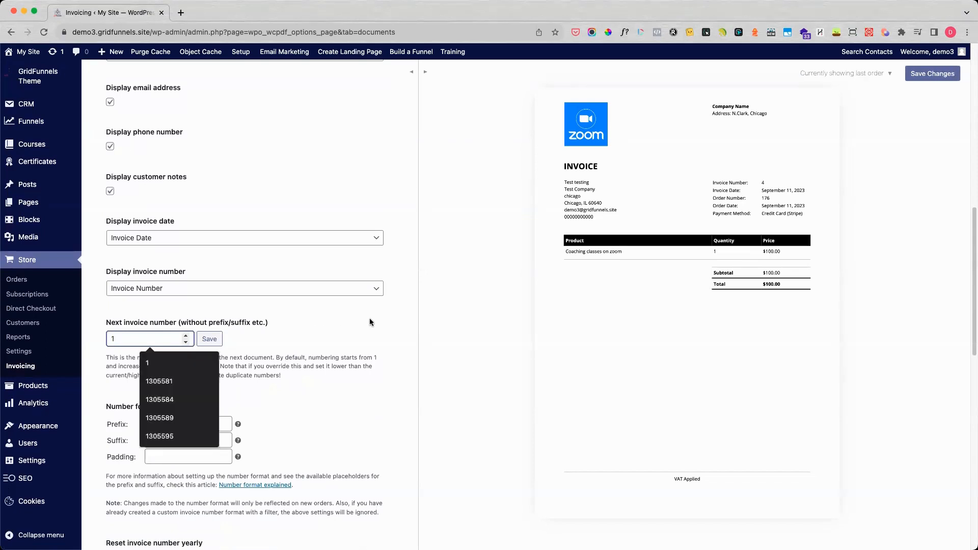
left_click(210, 338)
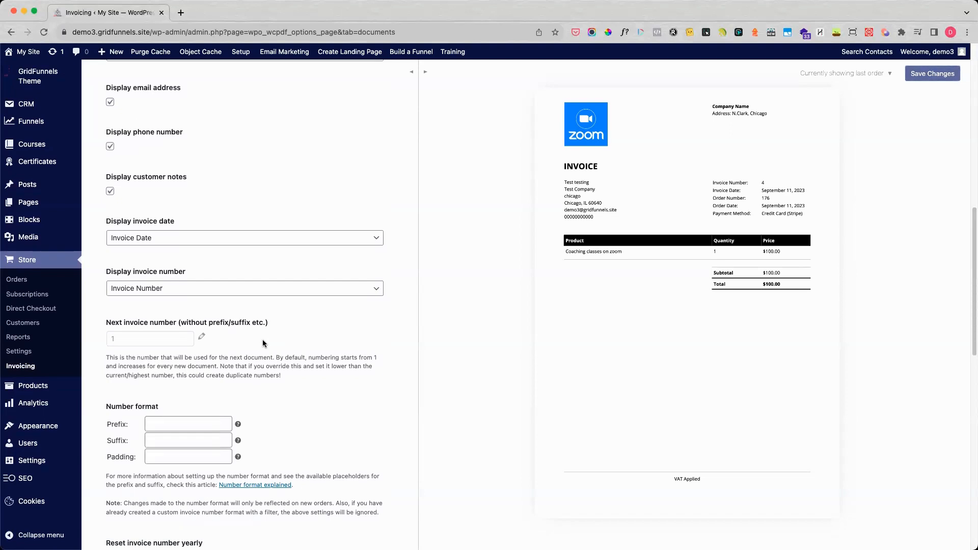
Step: Set the invoice number format's prefix to "INVOICE"
scroll(258, 387, "down", 3)
scroll(259, 385, "down", 3)
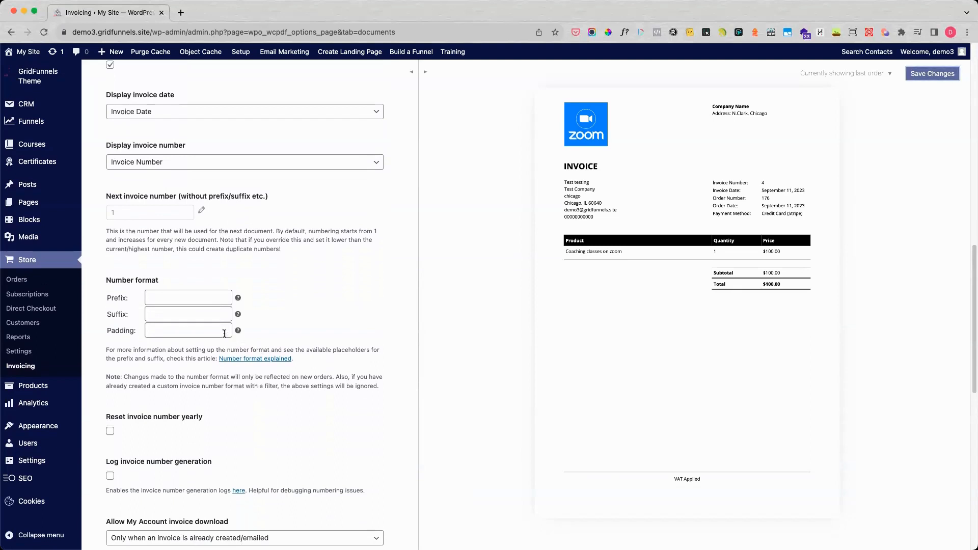
left_click(192, 298)
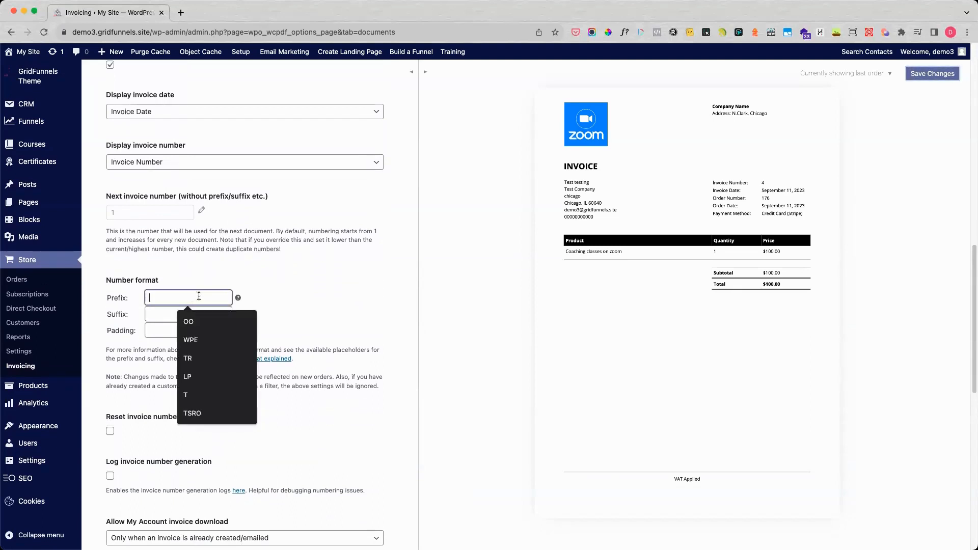
type("INVOICE")
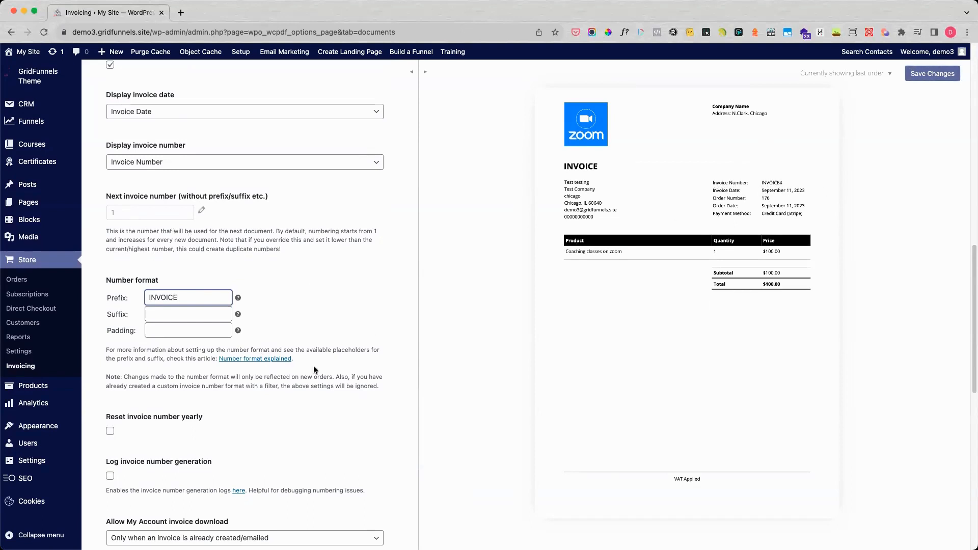
double_click(217, 302)
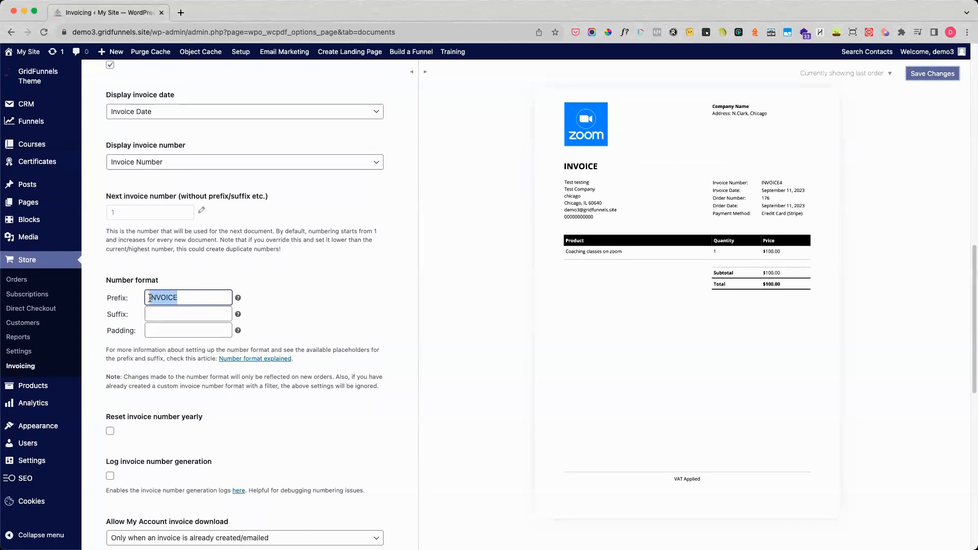
left_click(312, 295)
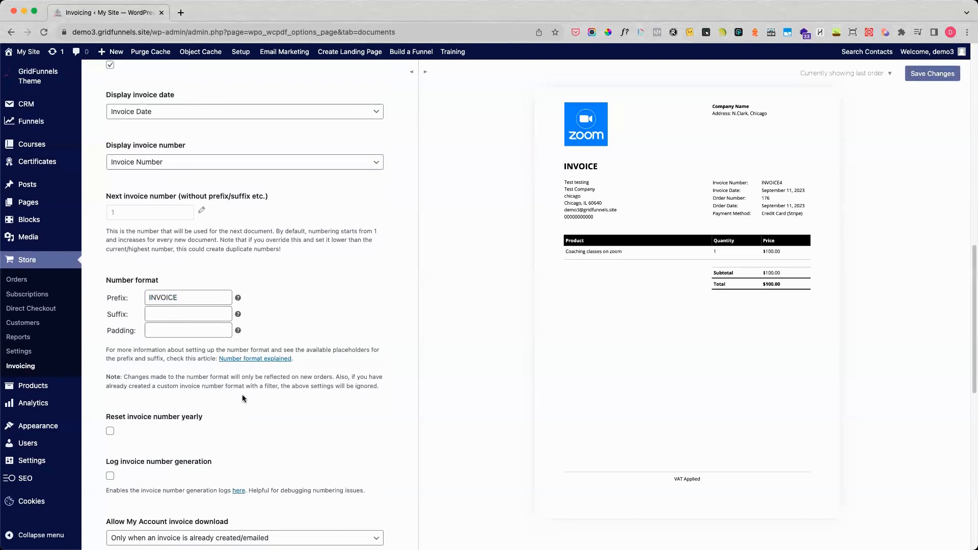
Step: Review the remaining invoice document options below the number format and save the document settings
scroll(242, 395, "down", 2)
scroll(242, 396, "down", 5)
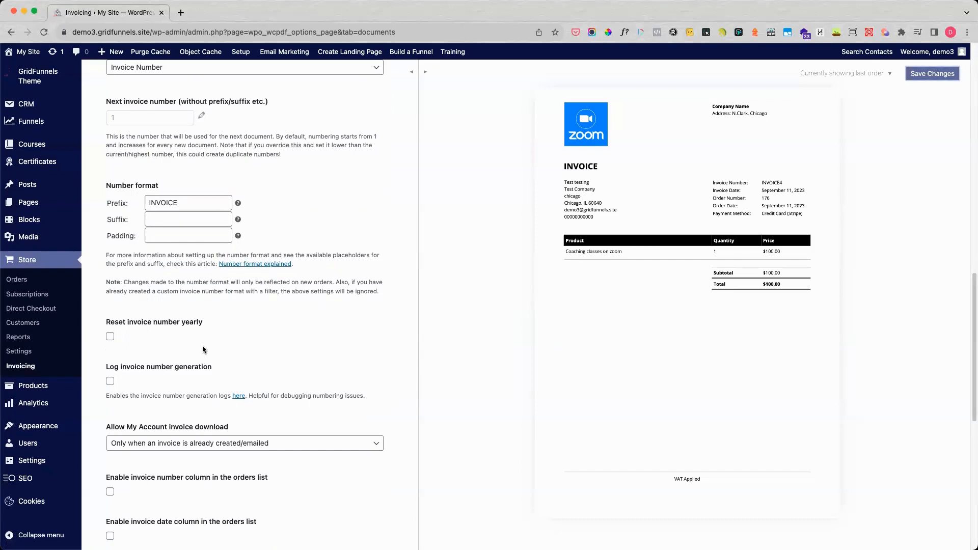
scroll(207, 345, "down", 5)
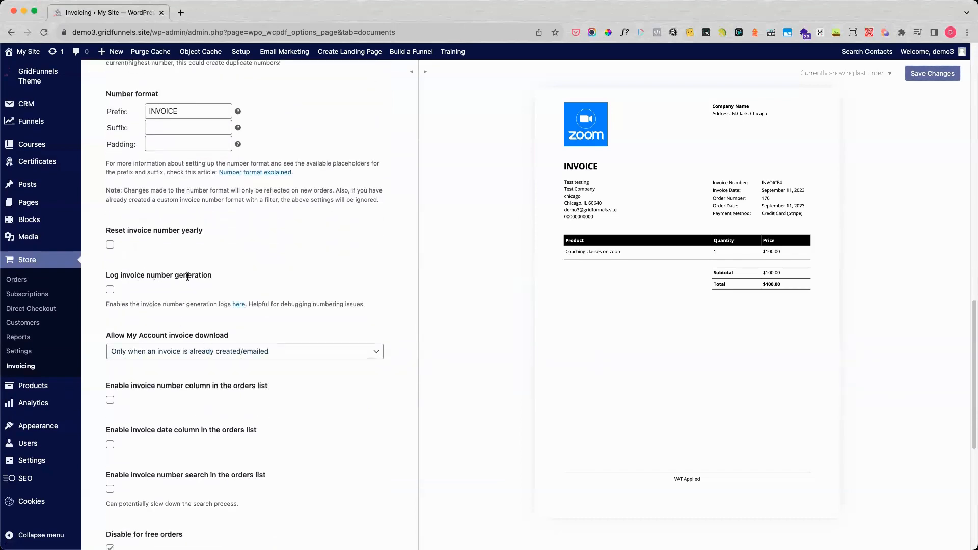
scroll(296, 391, "down", 1)
scroll(295, 390, "down", 5)
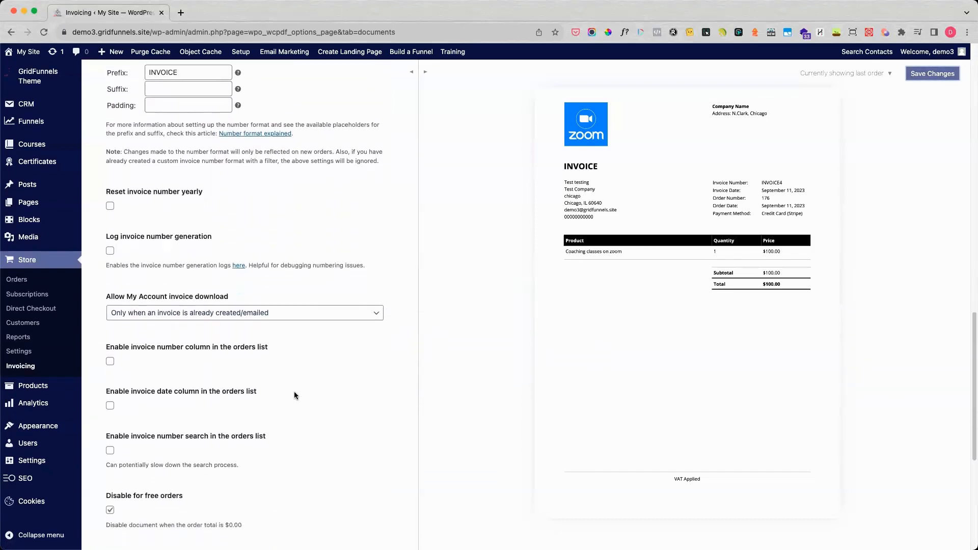
scroll(295, 392, "down", 4)
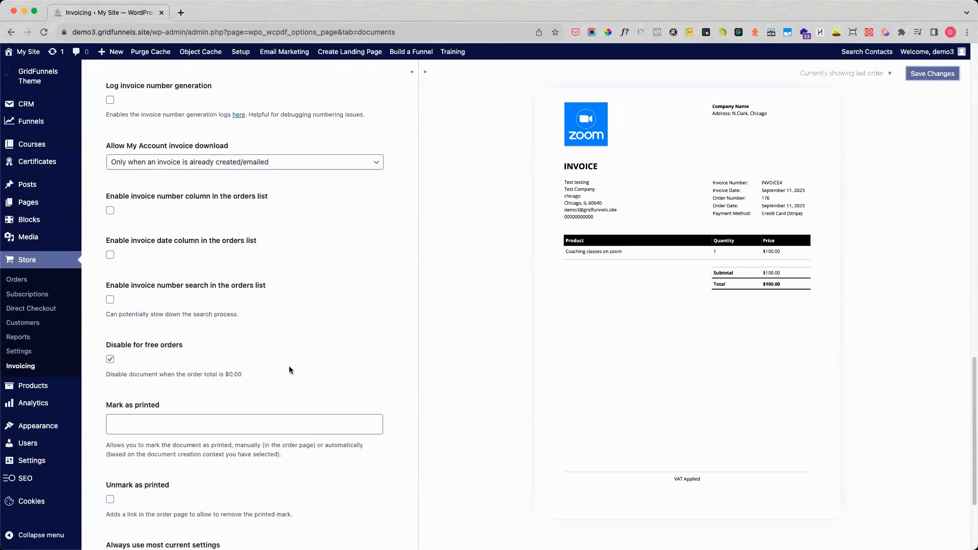
scroll(289, 359, "down", 4)
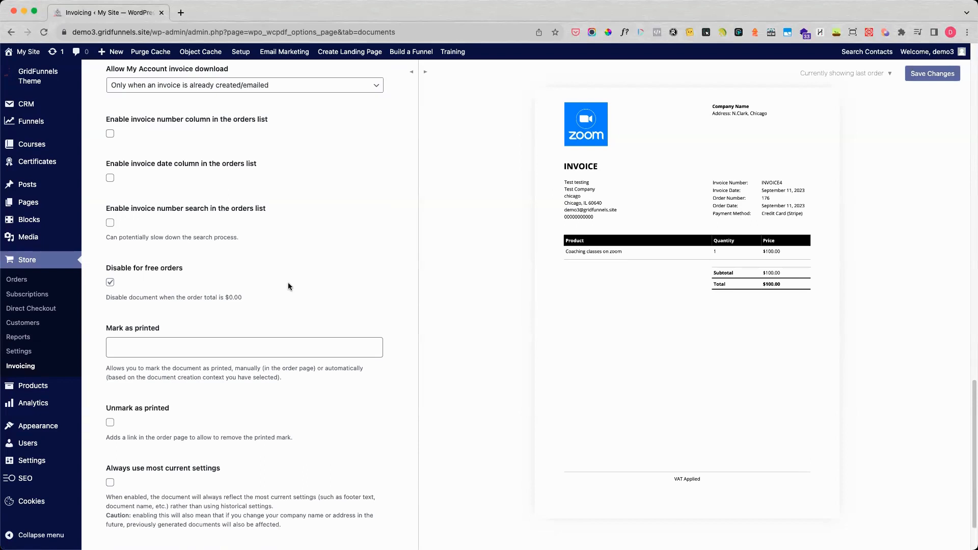
scroll(279, 312, "down", 3)
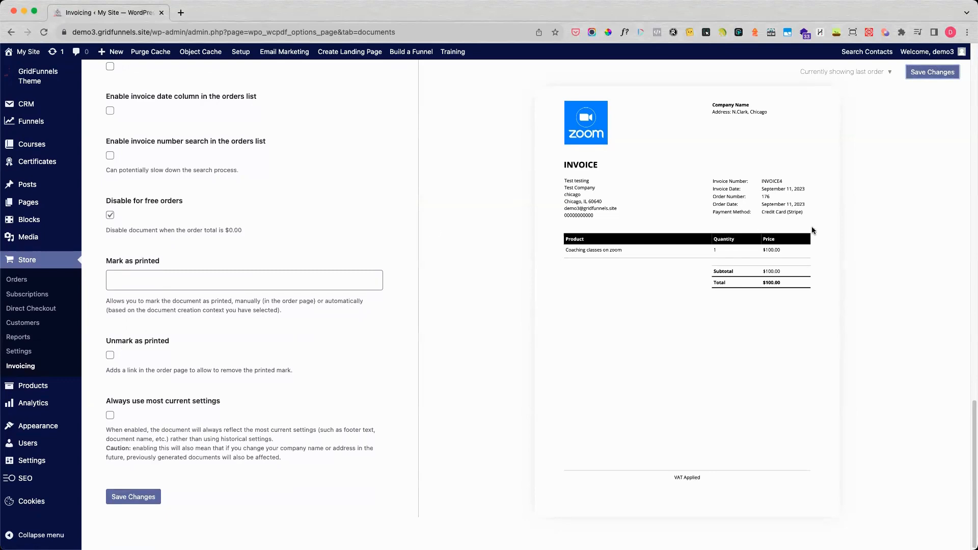
left_click(134, 498)
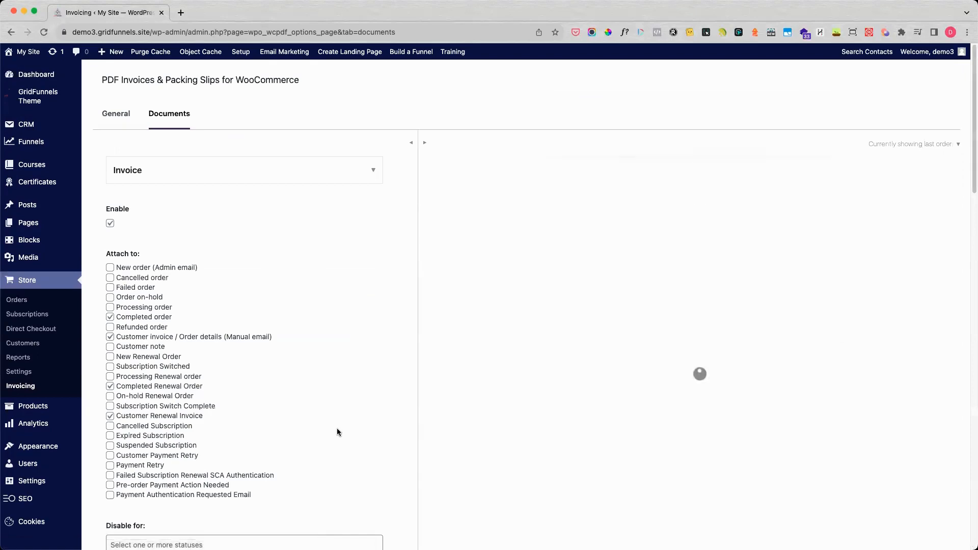
Step: Enable "Always use most current settings" for the invoice document and save the changes
scroll(247, 385, "down", 10)
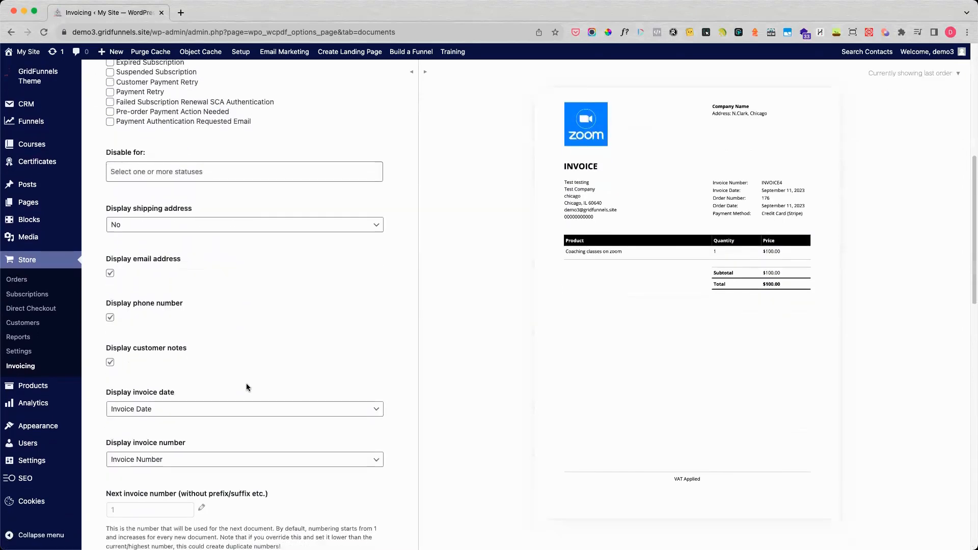
scroll(246, 383, "down", 13)
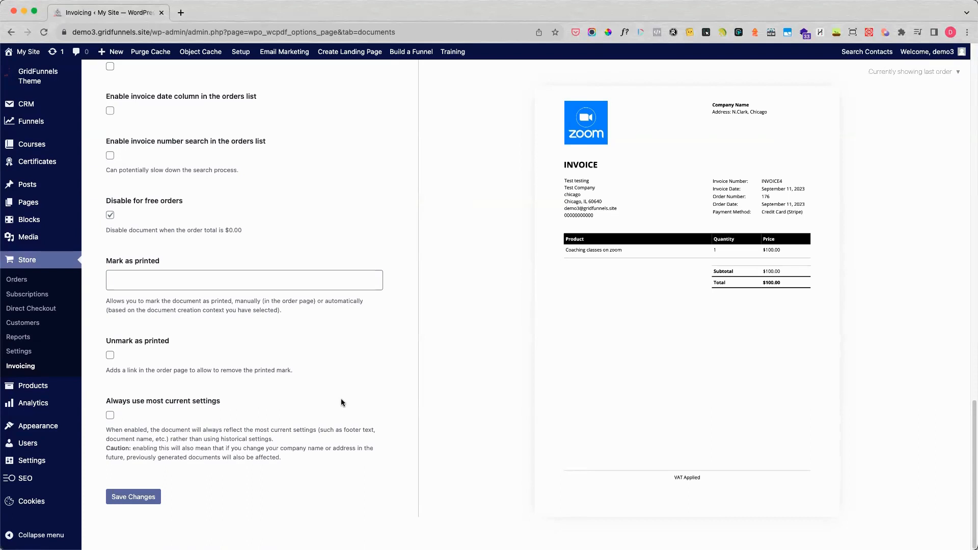
left_click(111, 416)
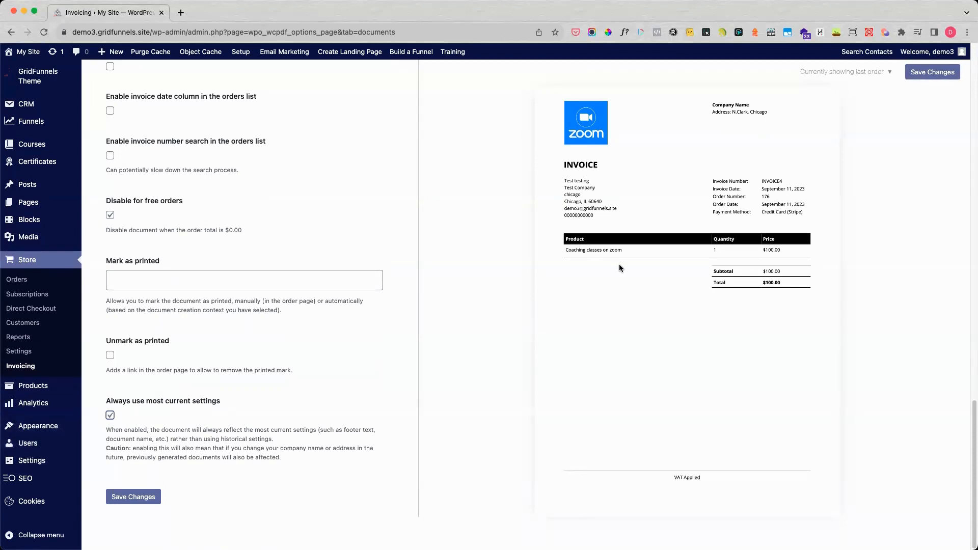
left_click(133, 497)
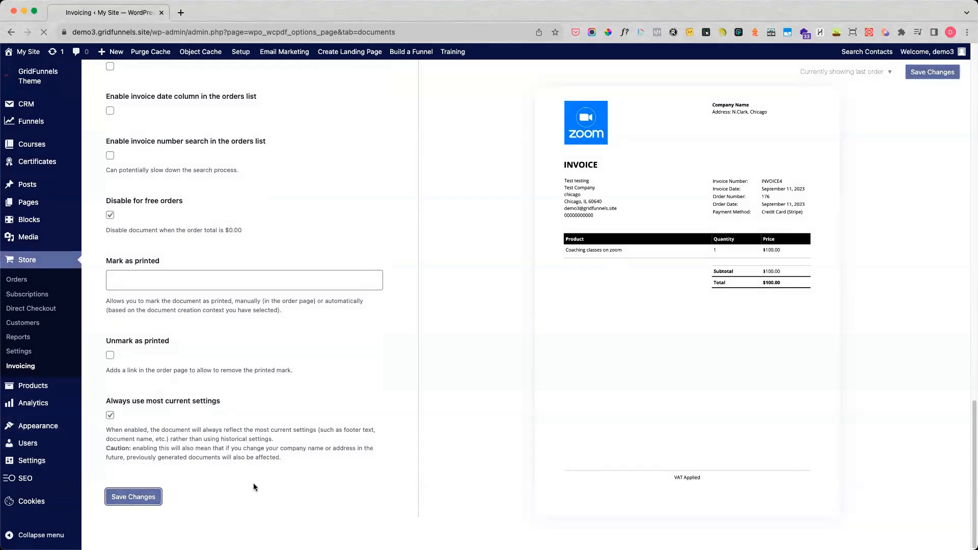